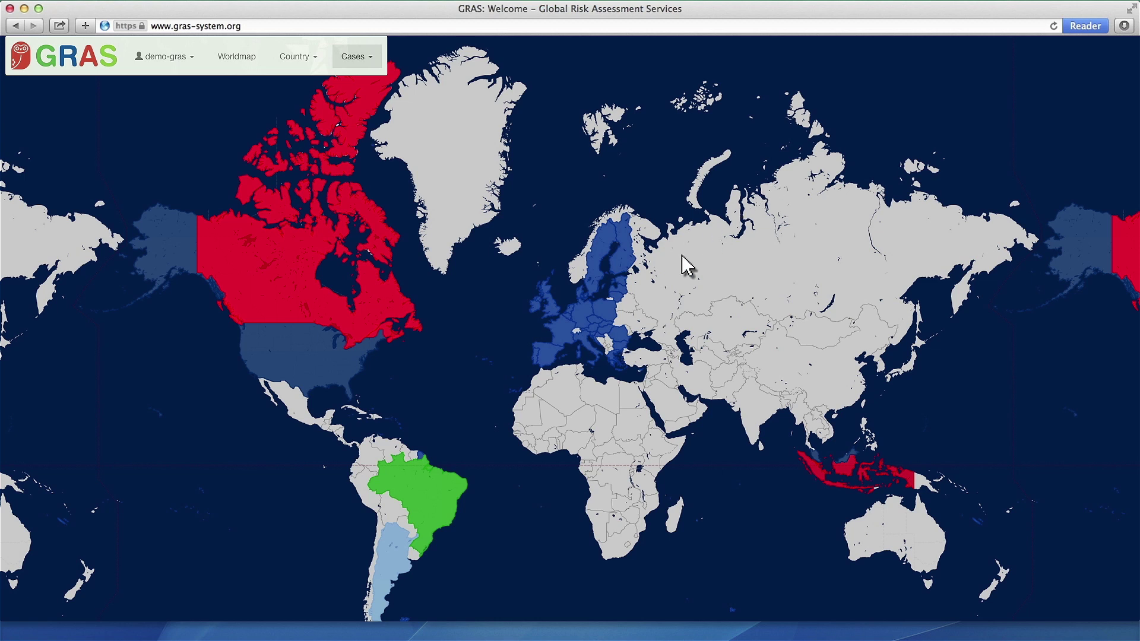
Step: Centre the map on Querência, Mato Grosso, Brazil, and open the case panel's Case menu
click(426, 501)
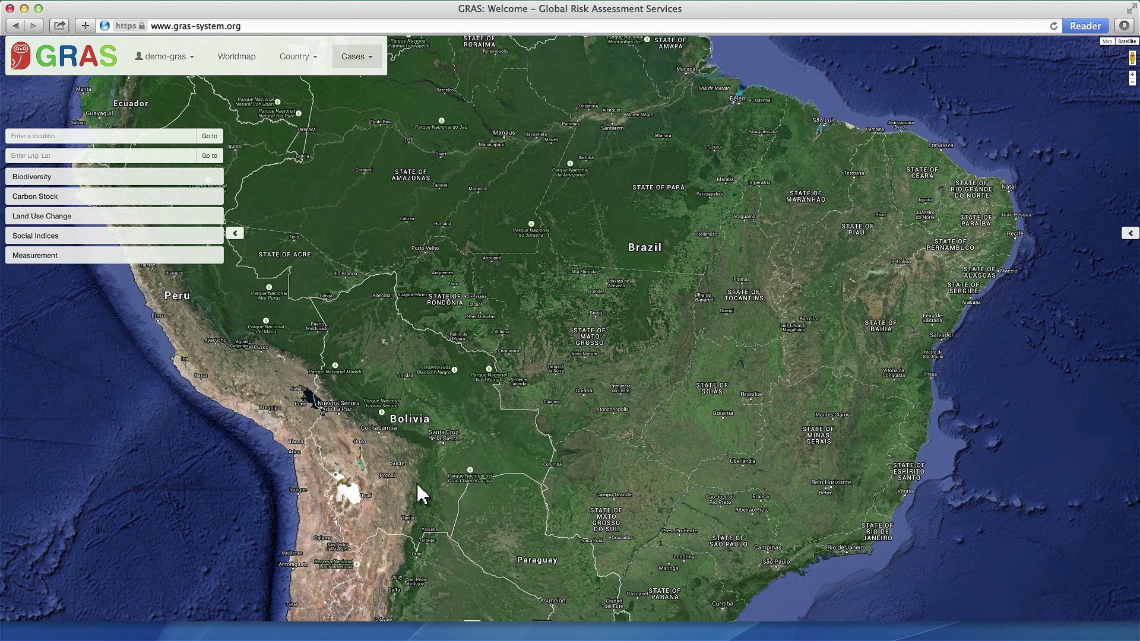
click(48, 136)
text(Querencia)
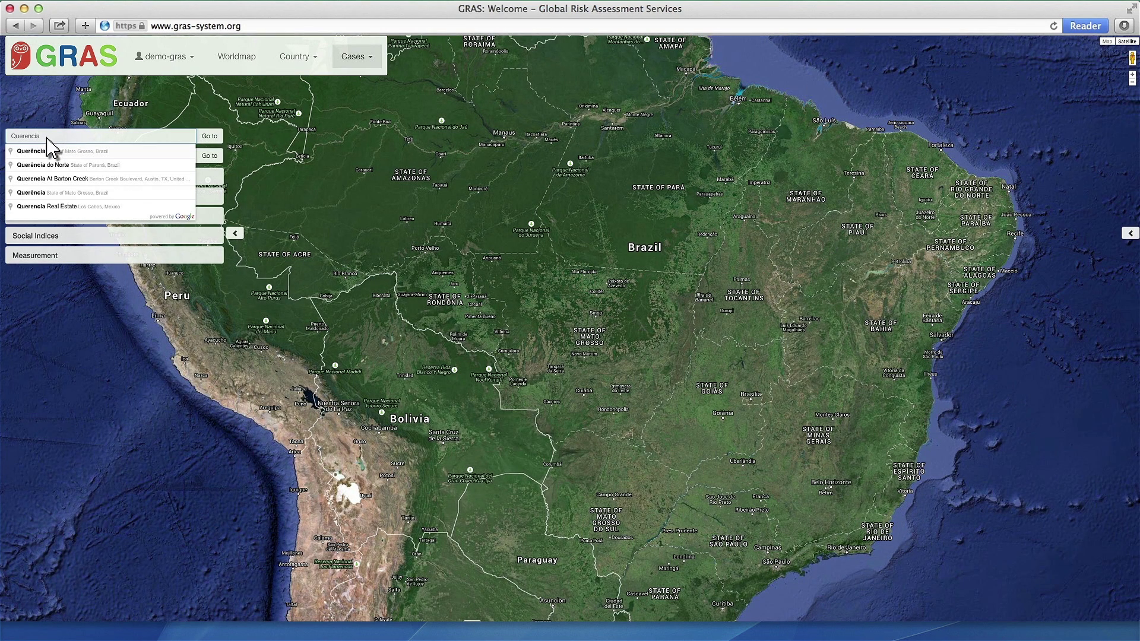
click(45, 150)
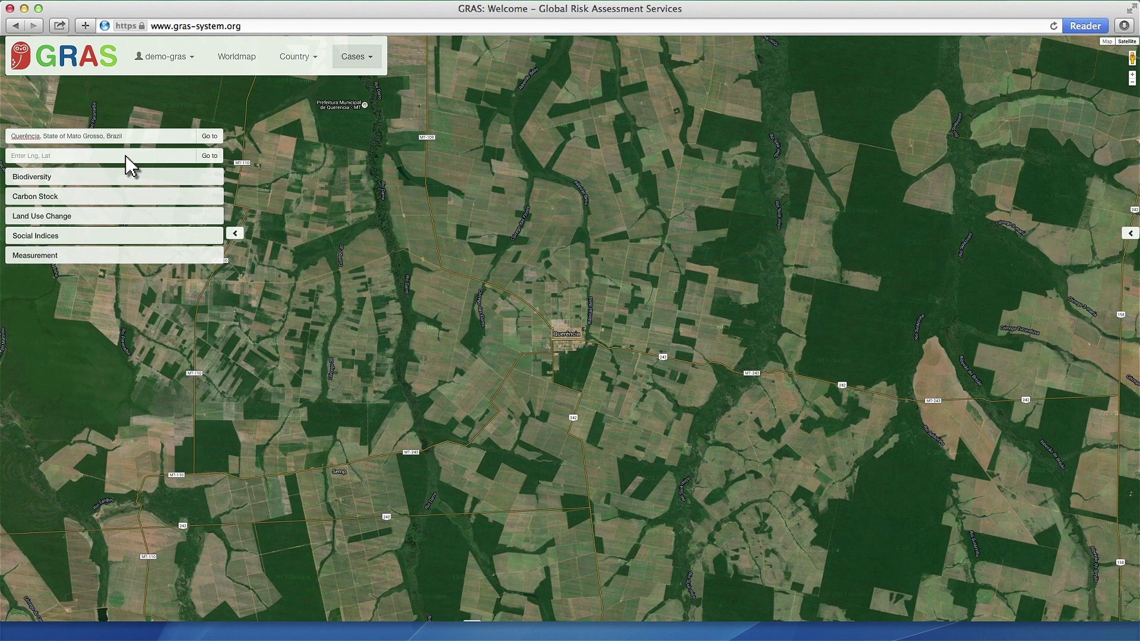
click(1130, 233)
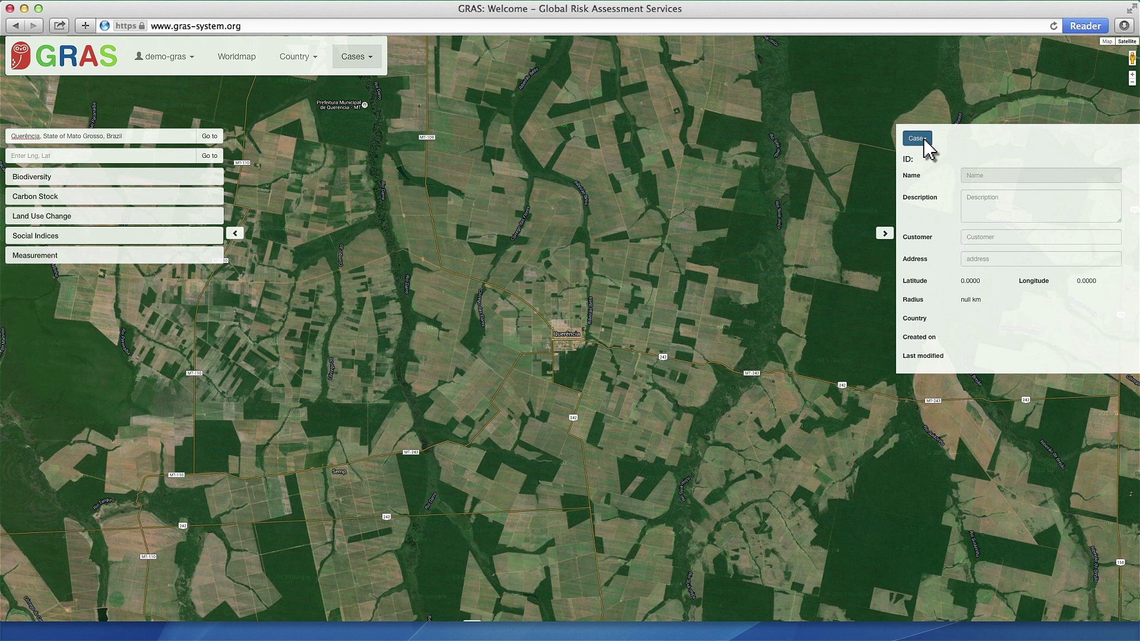
click(923, 140)
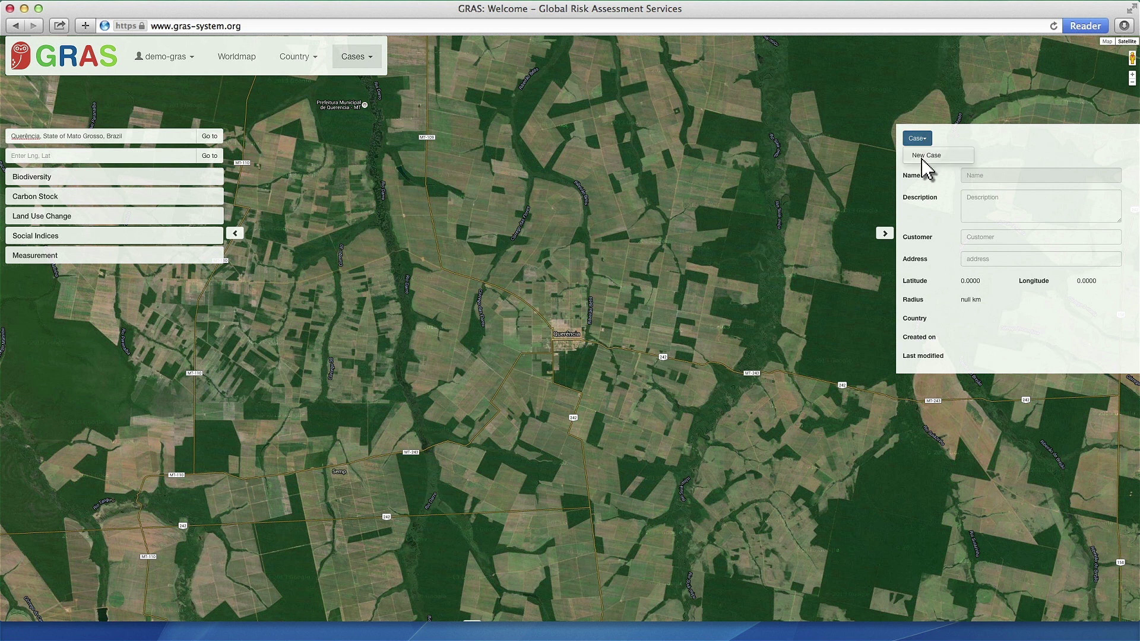
Step: Create new case 'Querencia Brazil Example' with description, customer name, address N/A and country Brazil
click(922, 159)
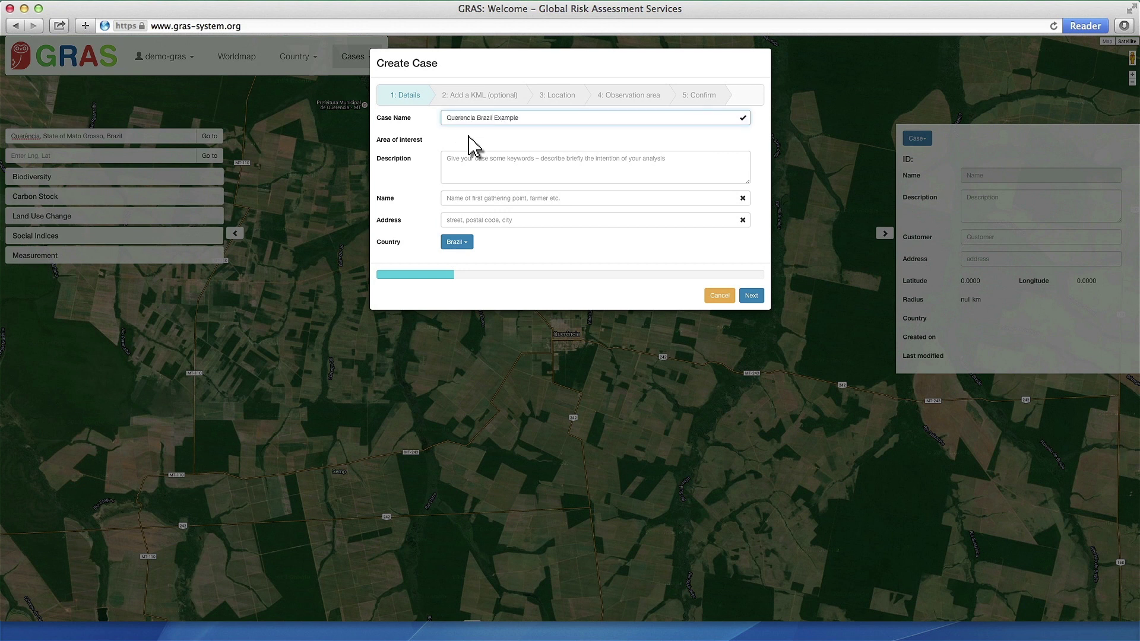
click(751, 296)
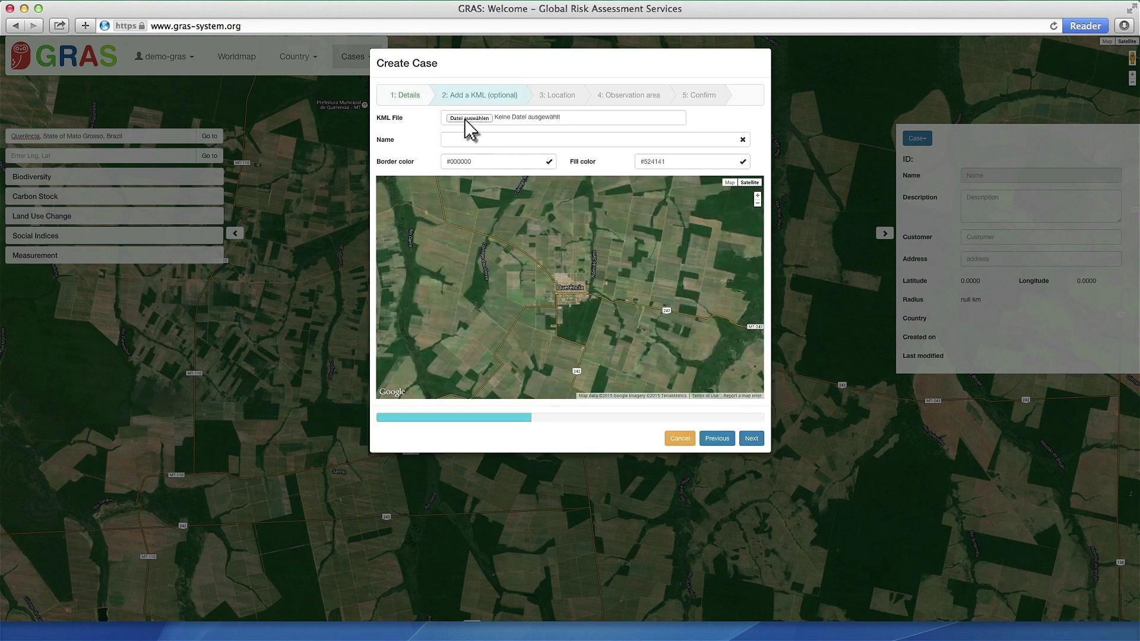
Step: Import Querencia_Example.kml into the case and drag the location marker toward Querência
click(466, 119)
click(310, 59)
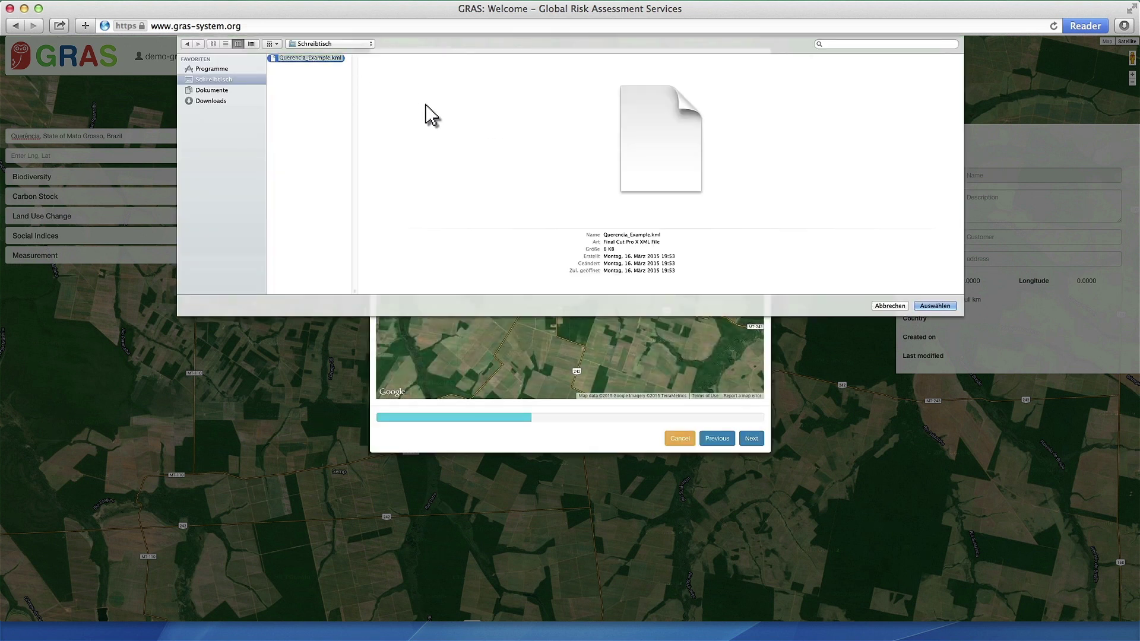
click(932, 306)
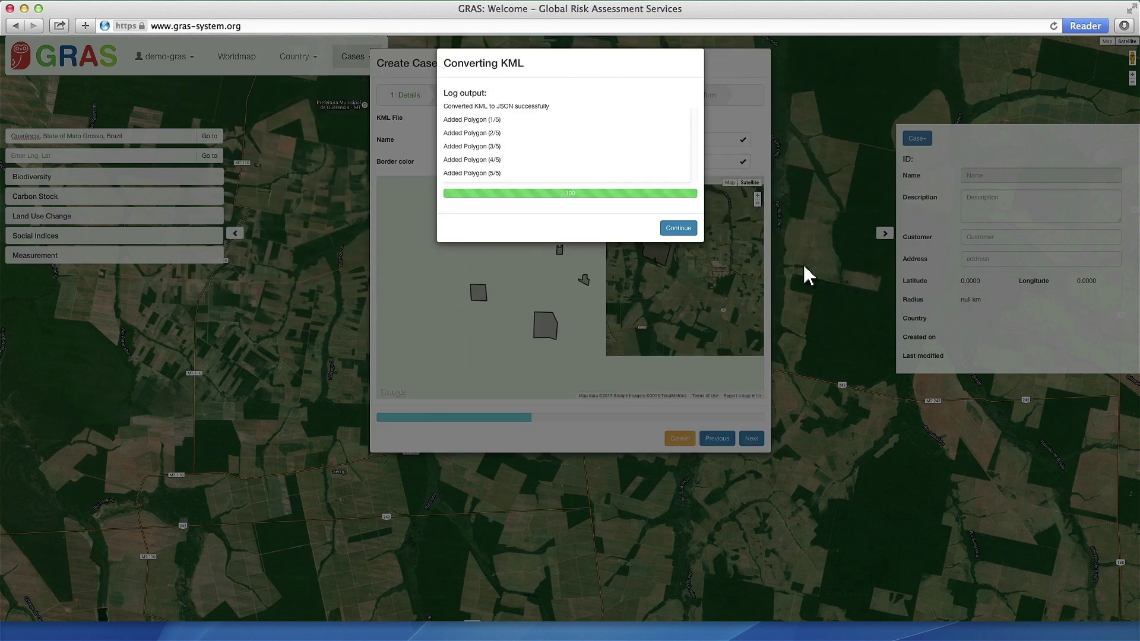
click(675, 227)
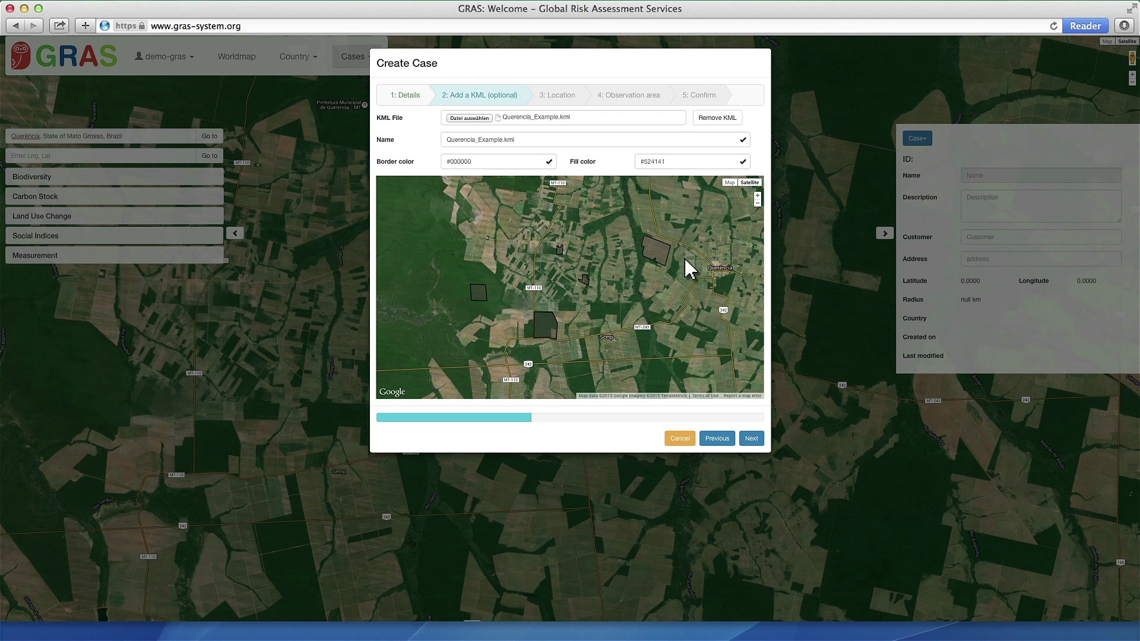
click(752, 439)
mouse_move(571, 278)
mouse_down()
mouse_move(704, 267)
mouse_move(717, 288)
mouse_move(716, 272)
mouse_up()
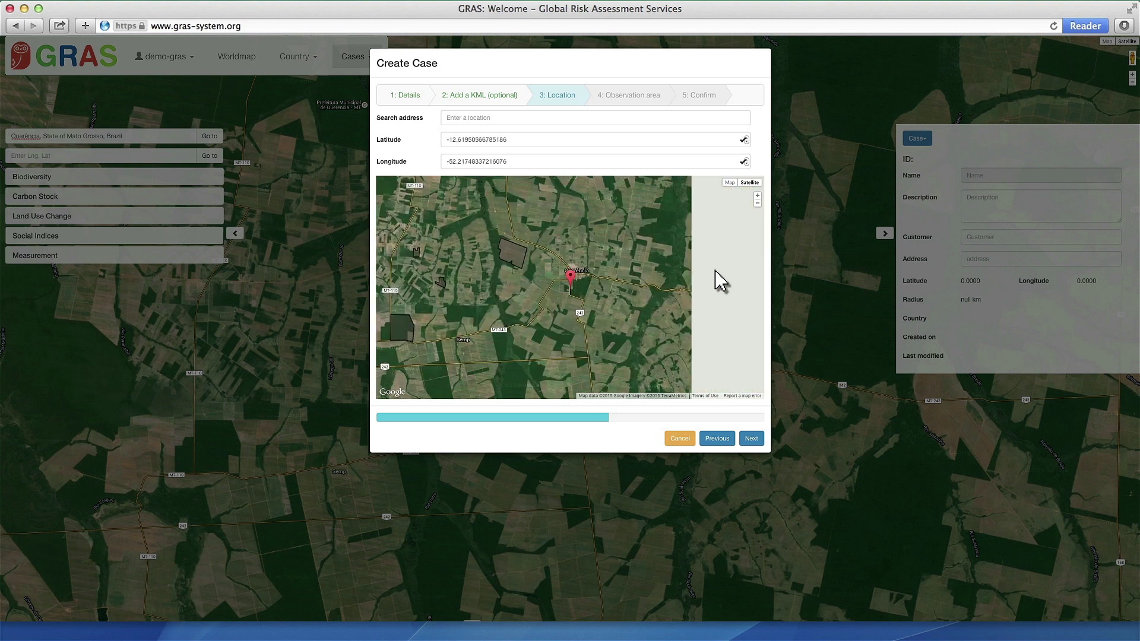
Step: Zoom the location map in on the marker at the Querência site
click(758, 197)
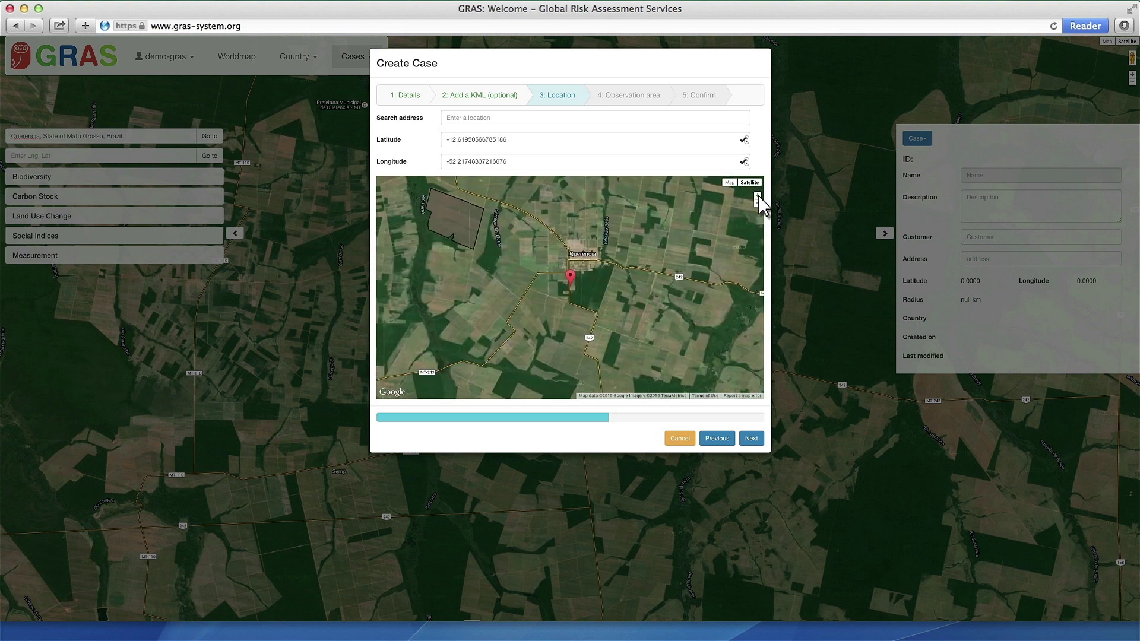
click(758, 197)
click(759, 197)
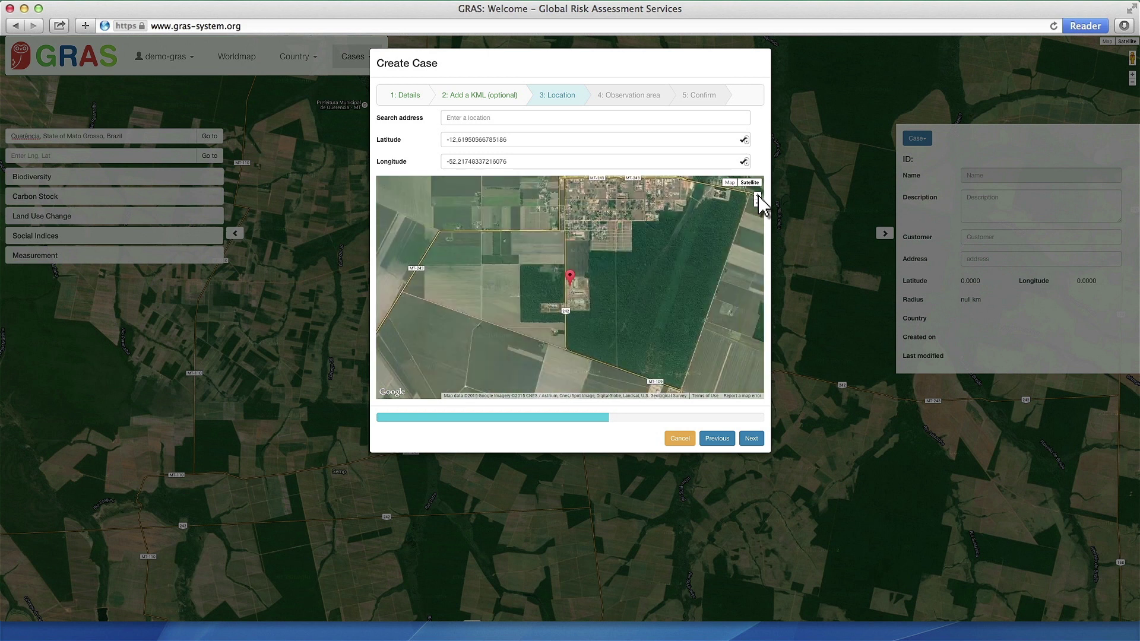
click(759, 197)
click(759, 198)
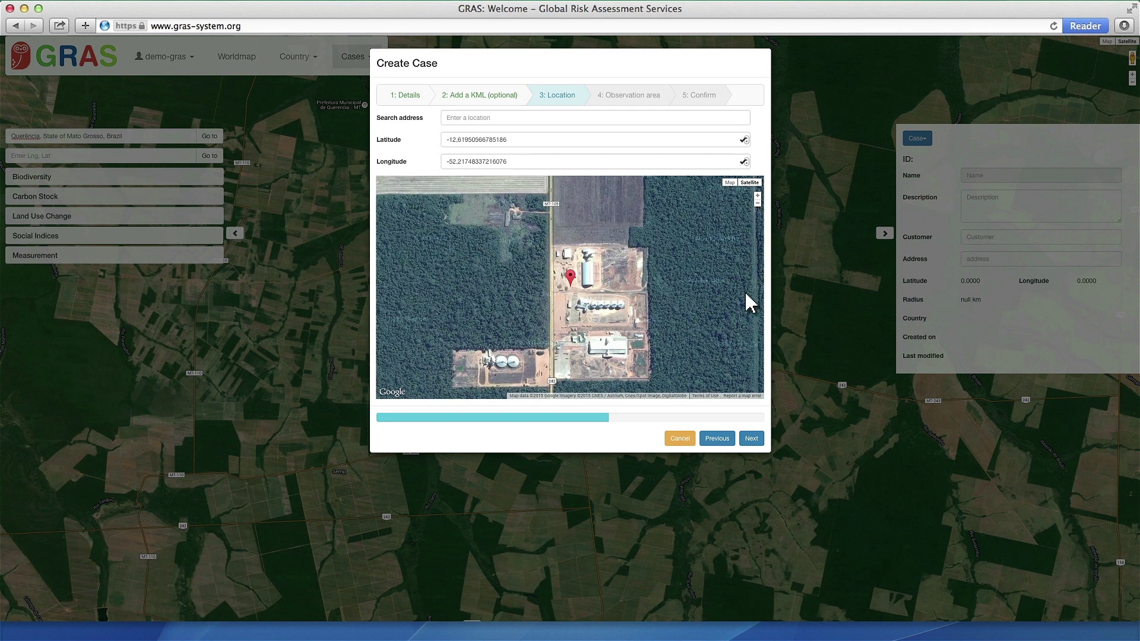
Step: On the Observation area step, set the longest distance to supplier to 50 km
click(751, 439)
click(554, 123)
key(BackSpace)
text(50)
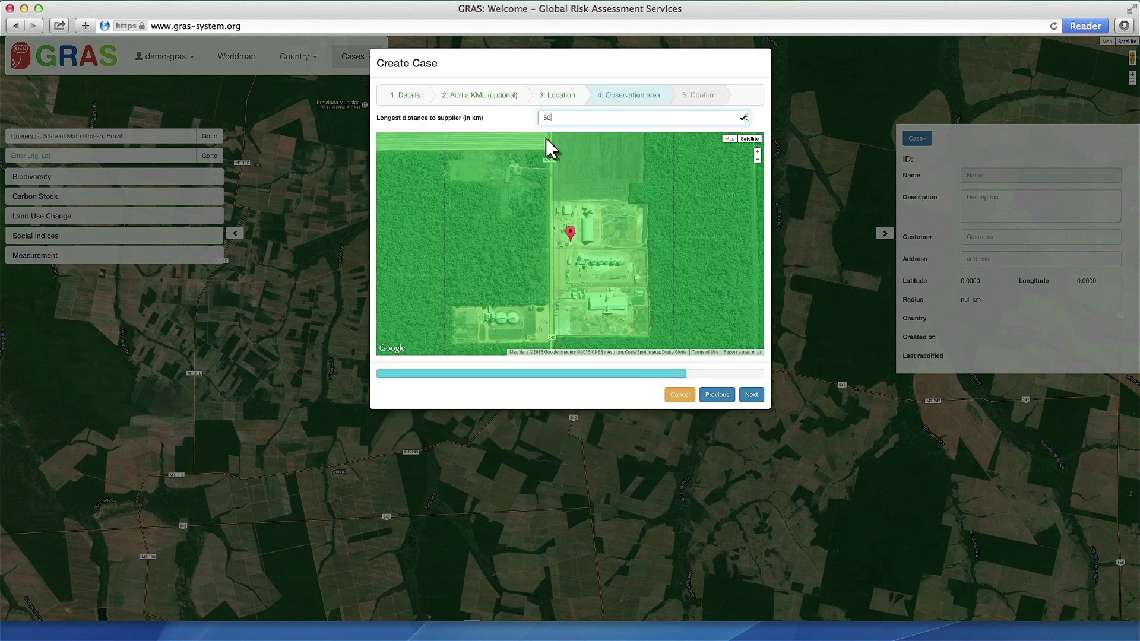
Step: Zoom out to show the full 50 km observation circle, then advance to the Confirm summary
click(757, 159)
click(757, 159)
click(757, 159)
click(757, 159)
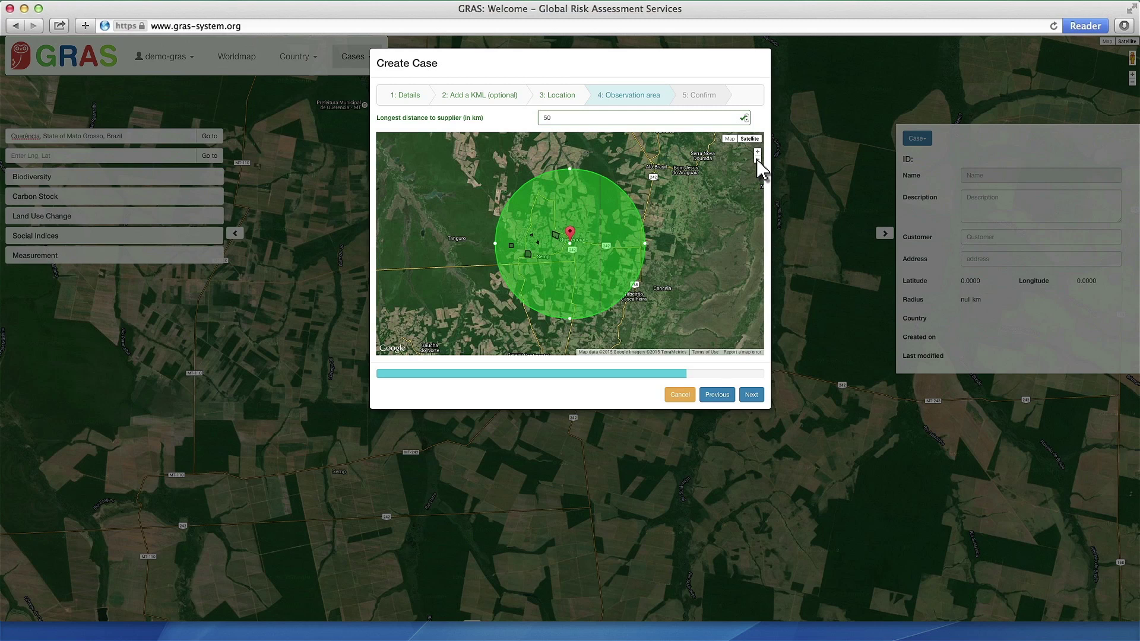
click(751, 395)
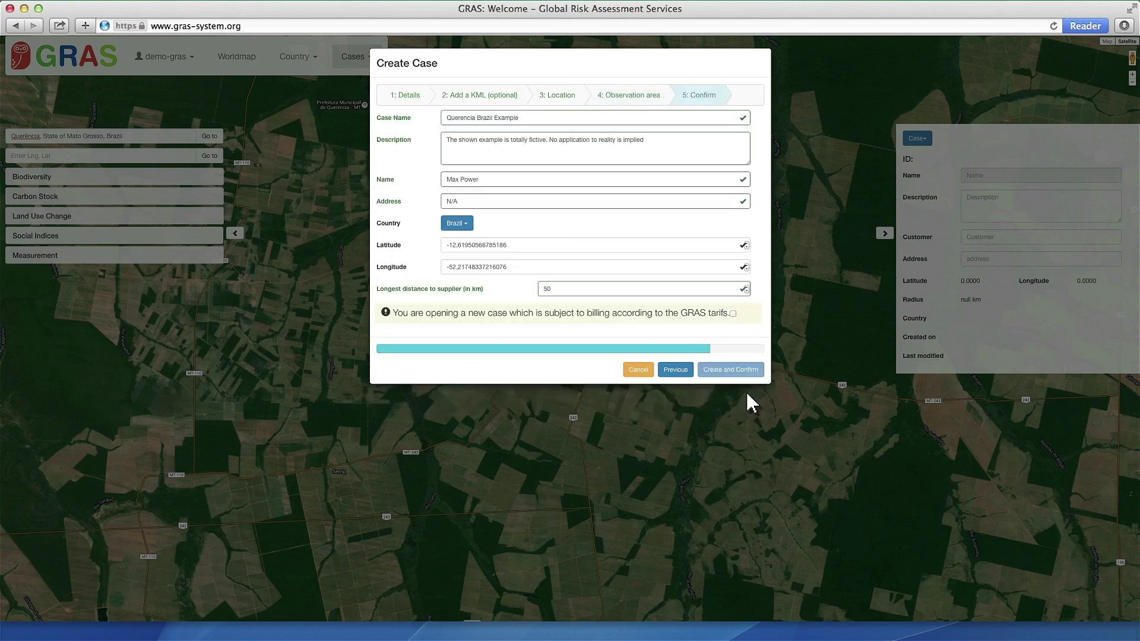
Step: Accept the billing terms, create 'Querencia Brazil Example', and open it on the map
click(733, 313)
click(729, 371)
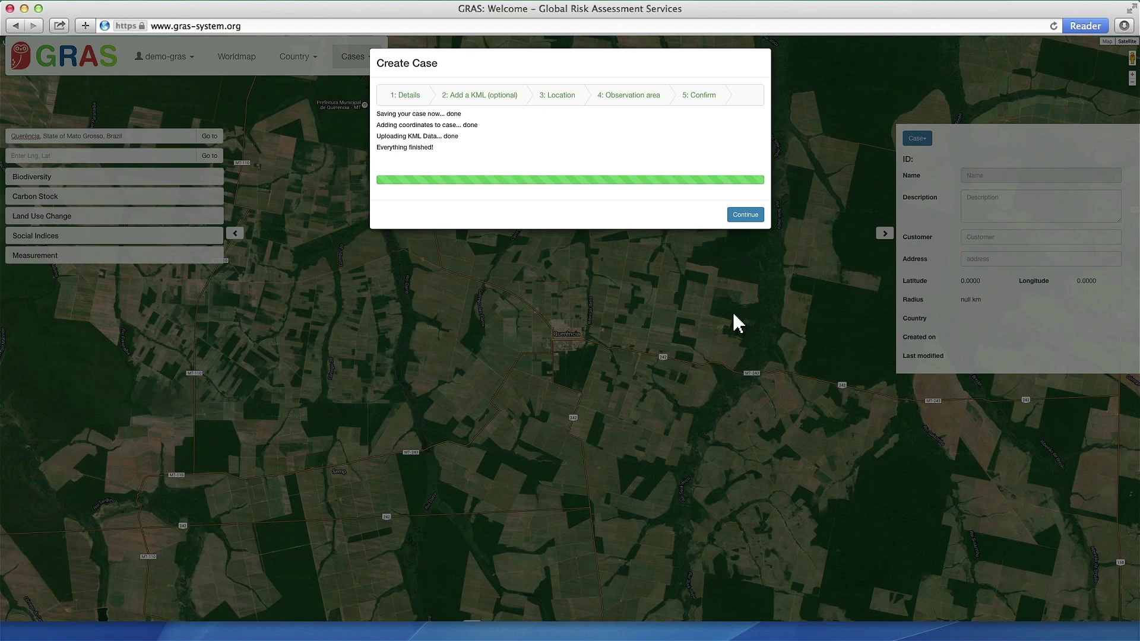
click(747, 217)
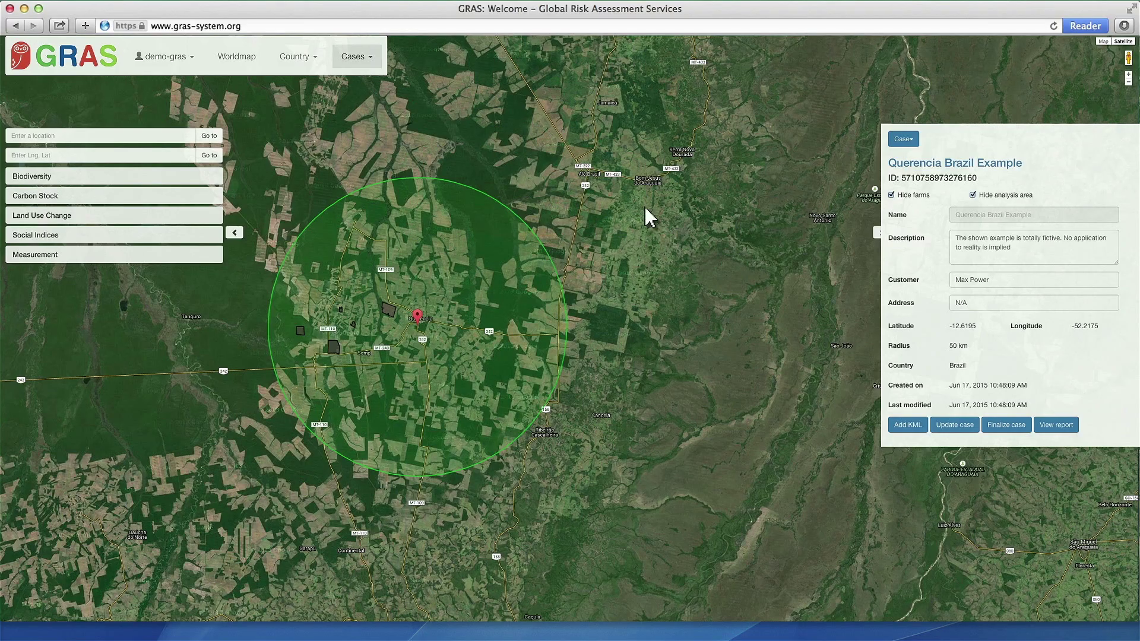
Step: Turn on Full Protection, Sustainable Use, Florestas públicas and Intact Forest Landscape biodiversity layers
click(30, 178)
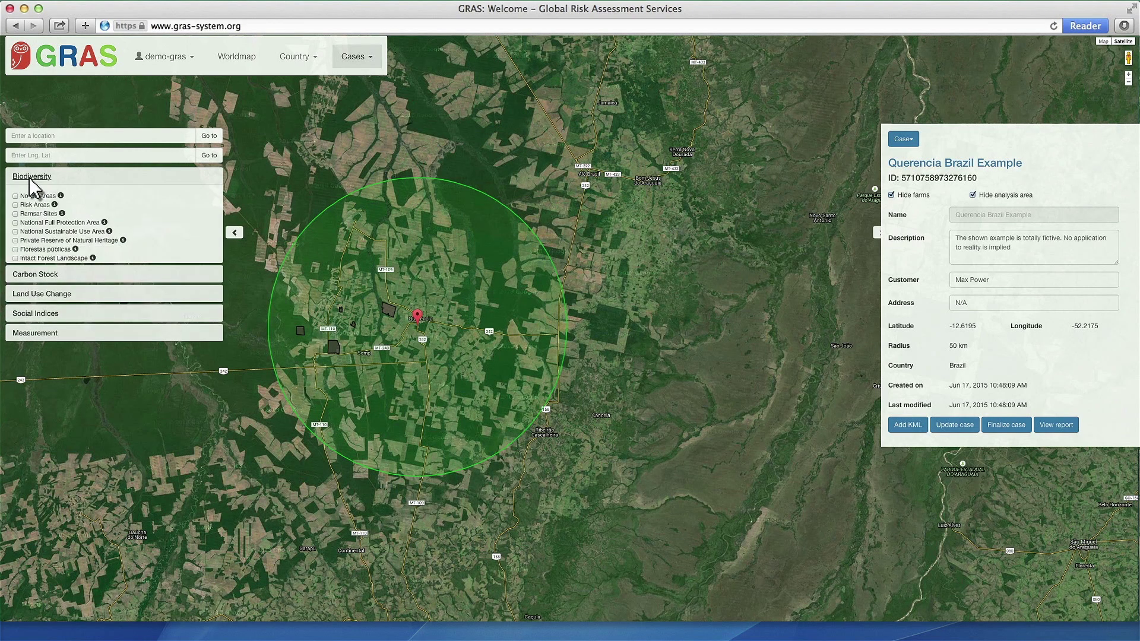
click(15, 223)
click(16, 231)
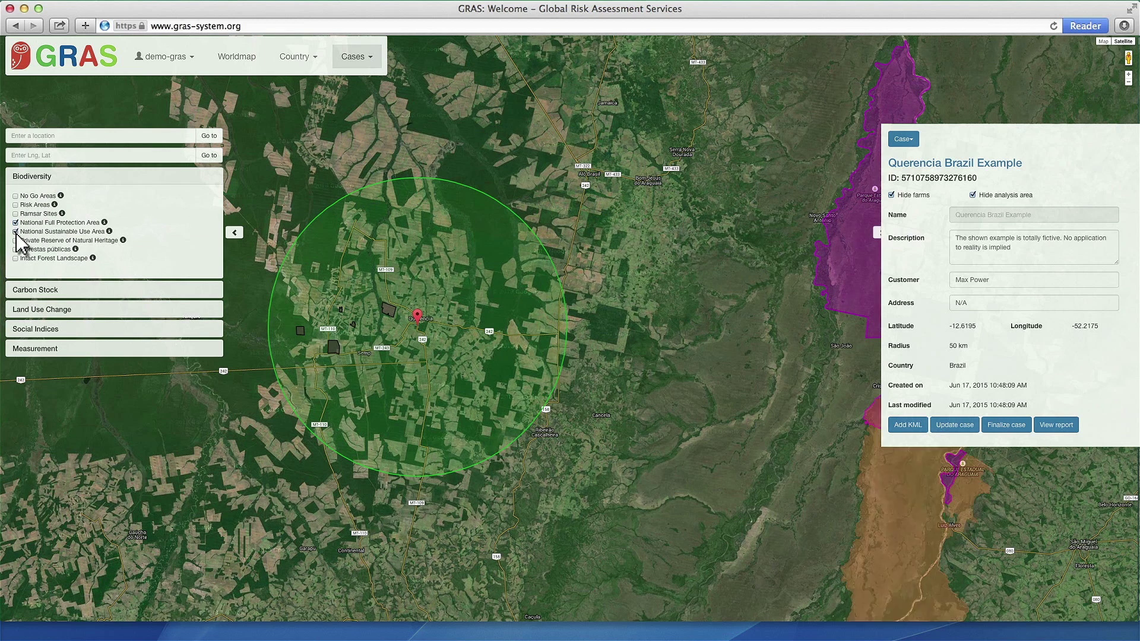
click(15, 249)
click(15, 259)
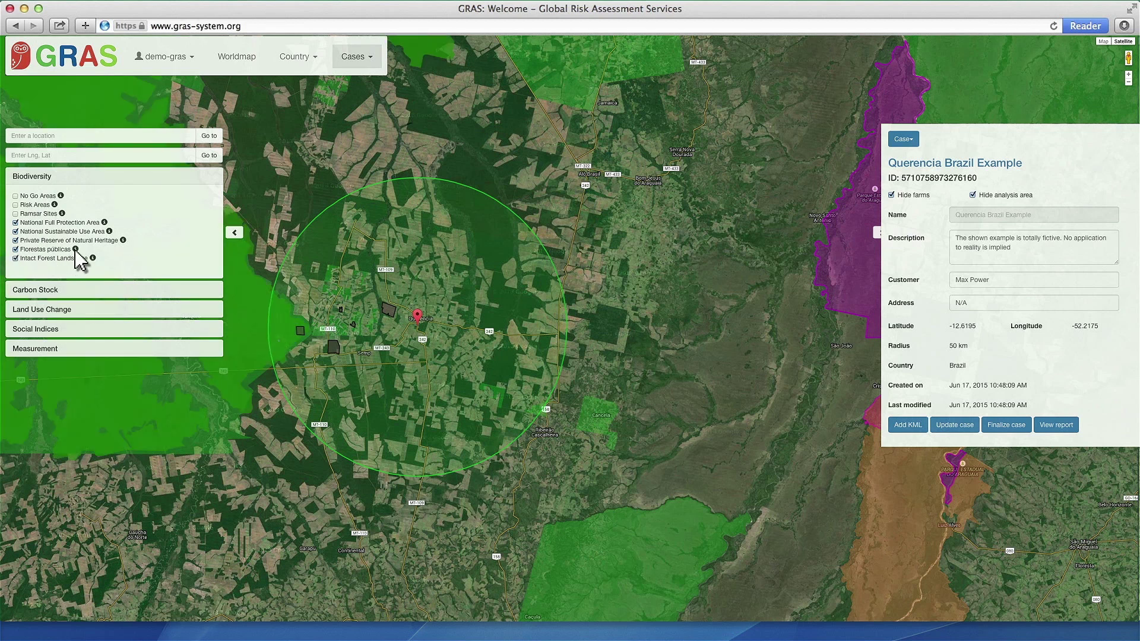
Step: Read the Florestas públicas explanation and inspect the Pimentel Barbosa public forest details
click(75, 249)
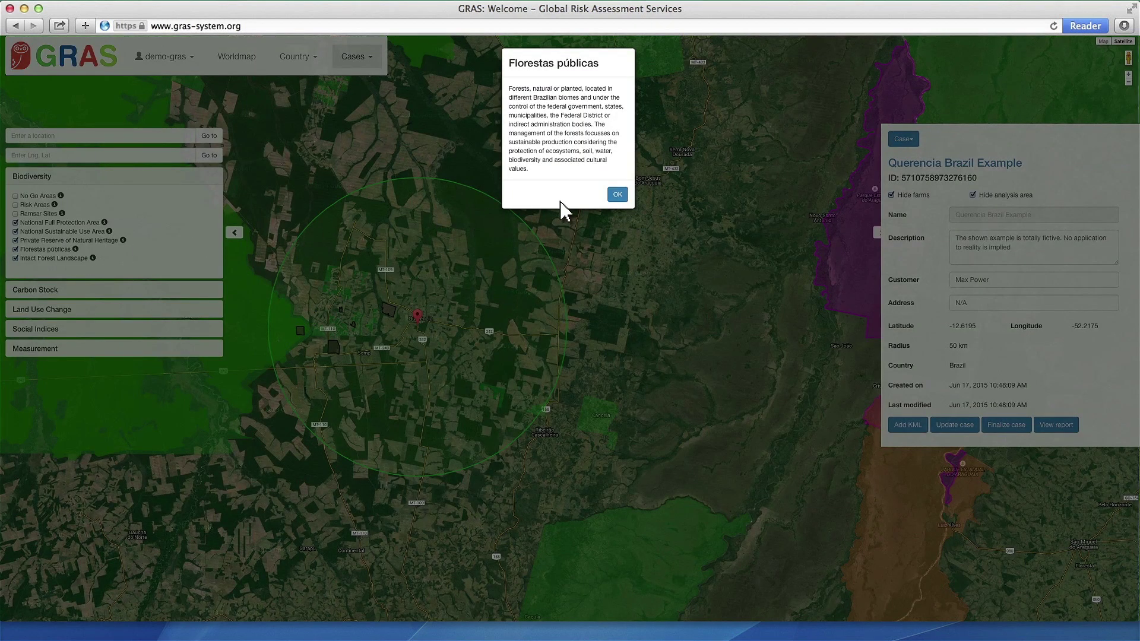
click(618, 196)
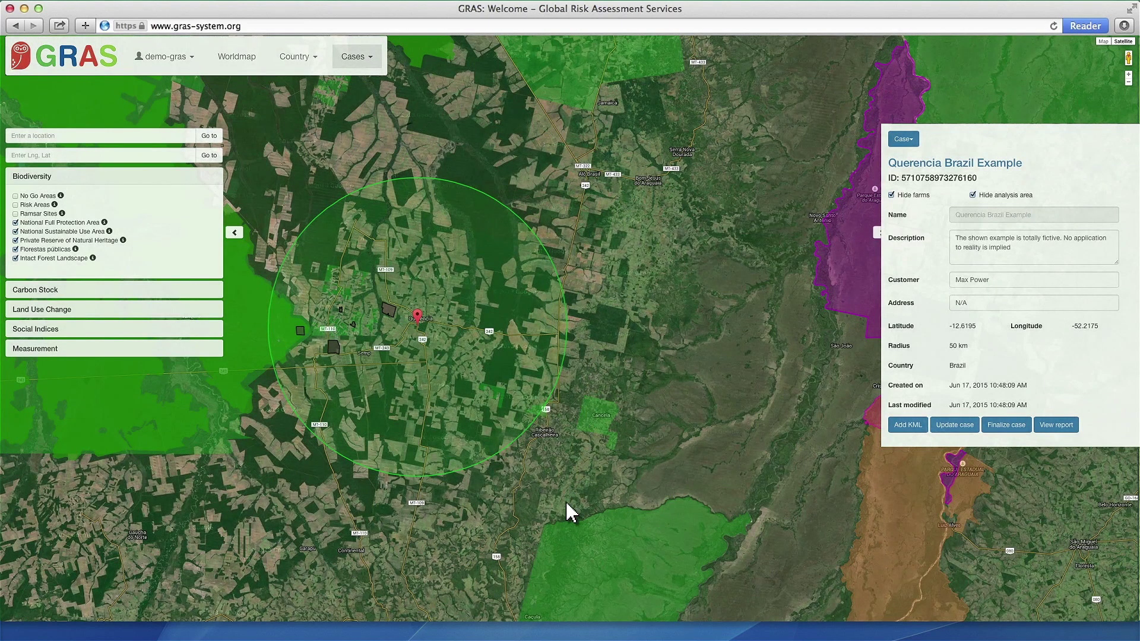
click(563, 537)
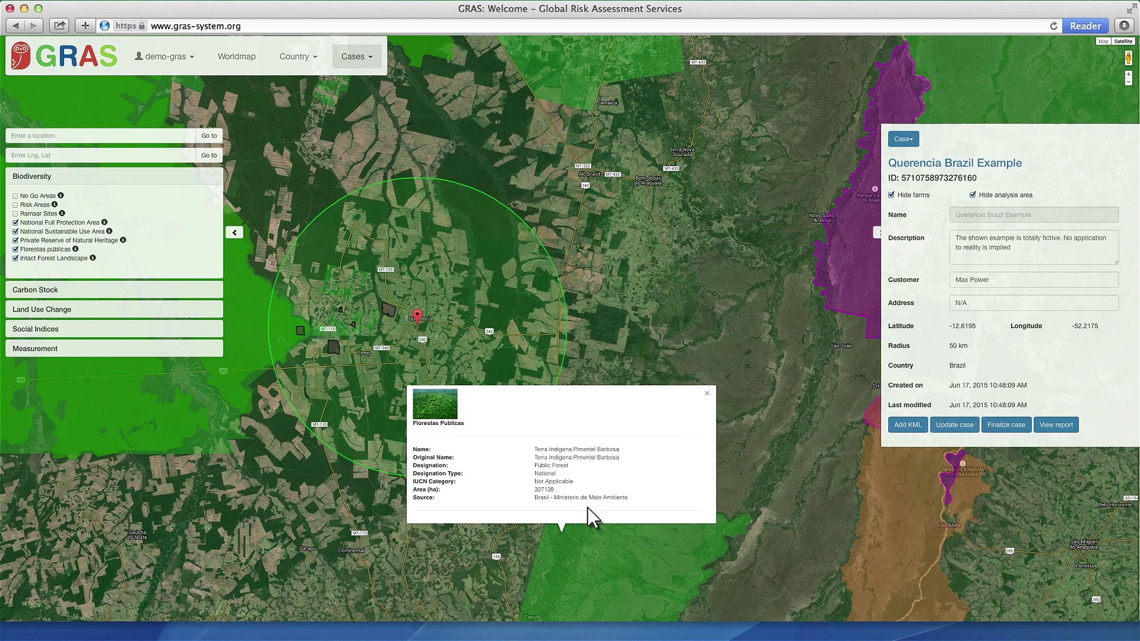
click(708, 394)
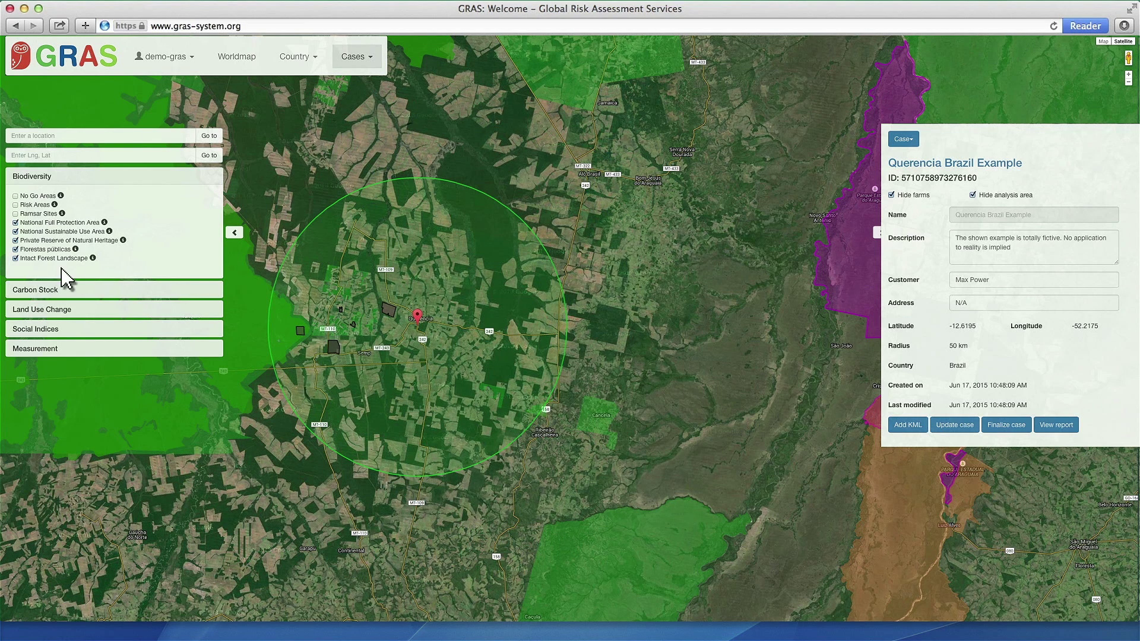
Step: Hide the Florestas públicas, National Sustainable Use and National Full Protection overlays
click(16, 249)
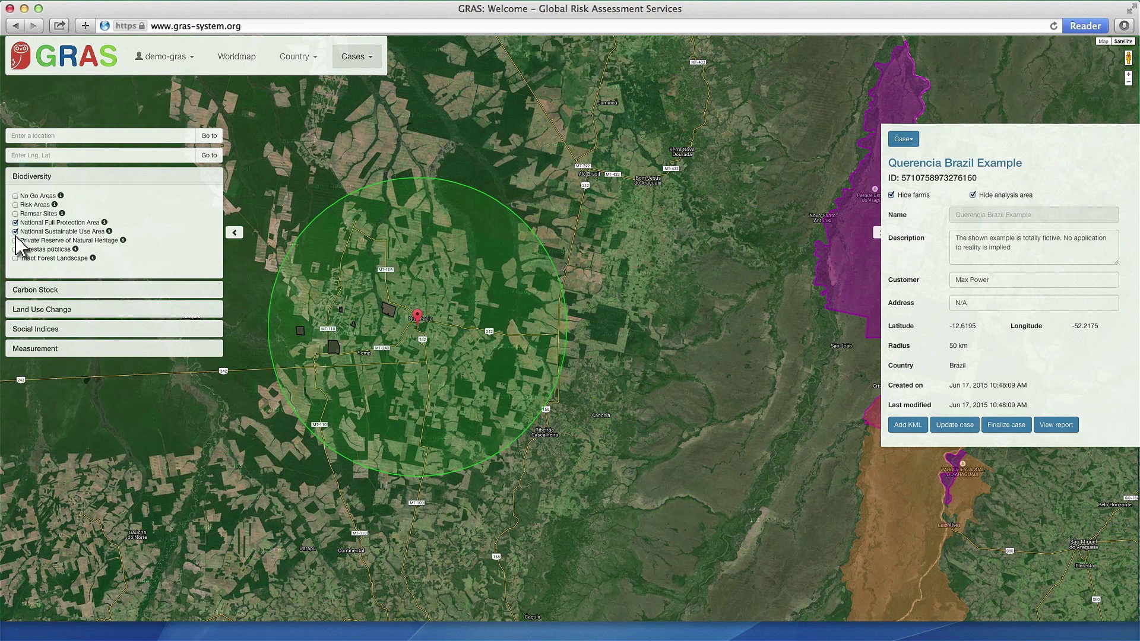
click(16, 231)
click(16, 222)
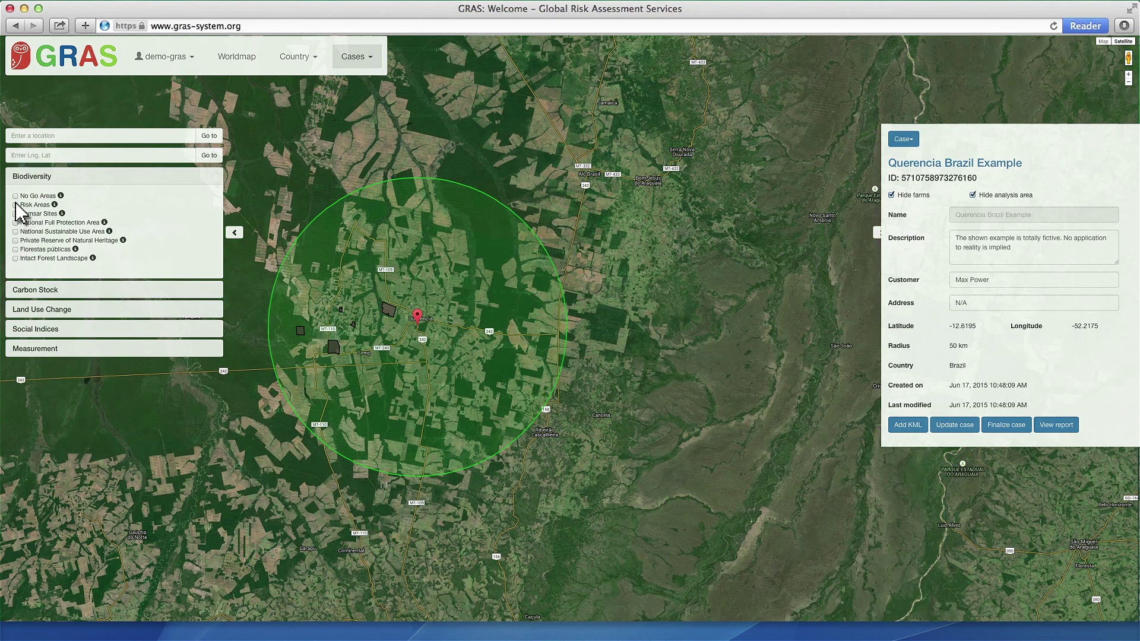
Step: Turn on No Go Areas and inspect the Imóvel Autaz public forest details
click(15, 197)
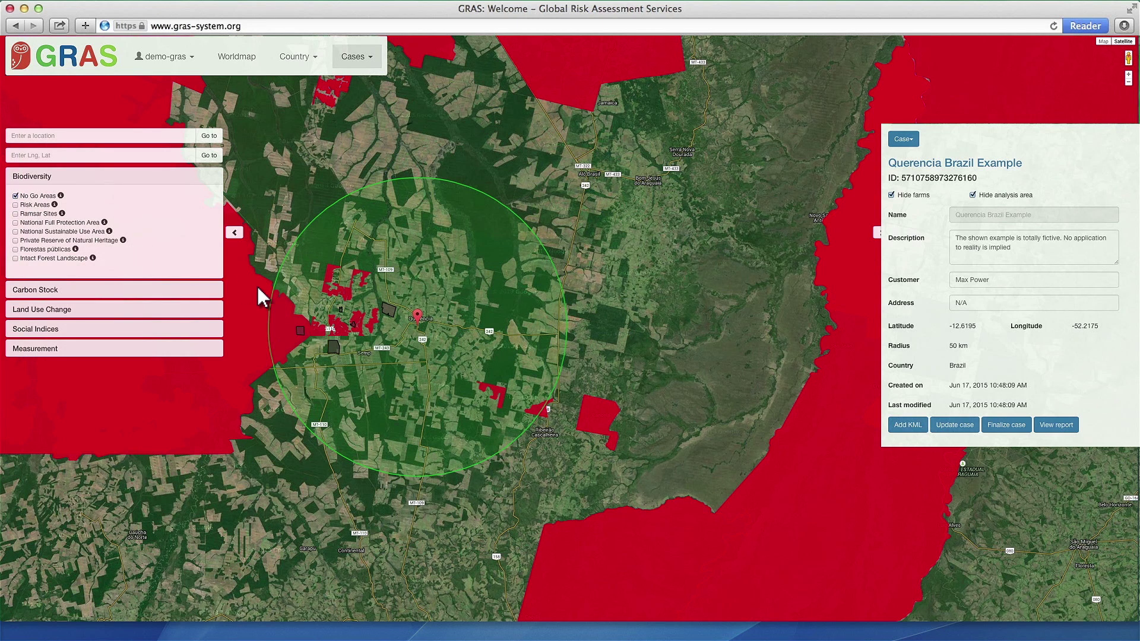
click(595, 422)
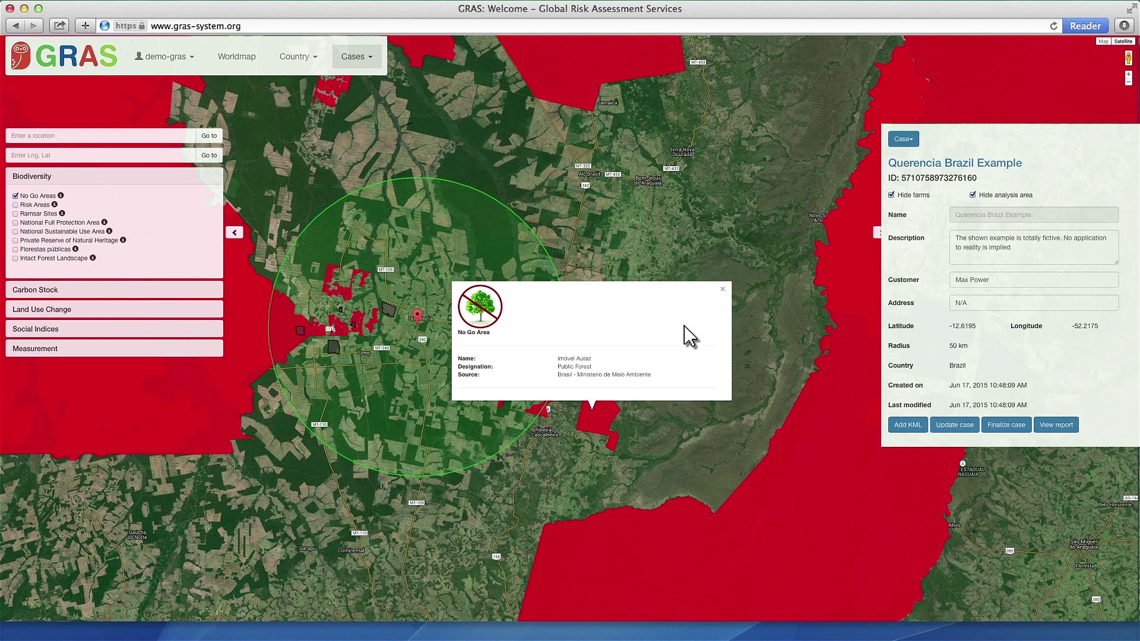
click(722, 290)
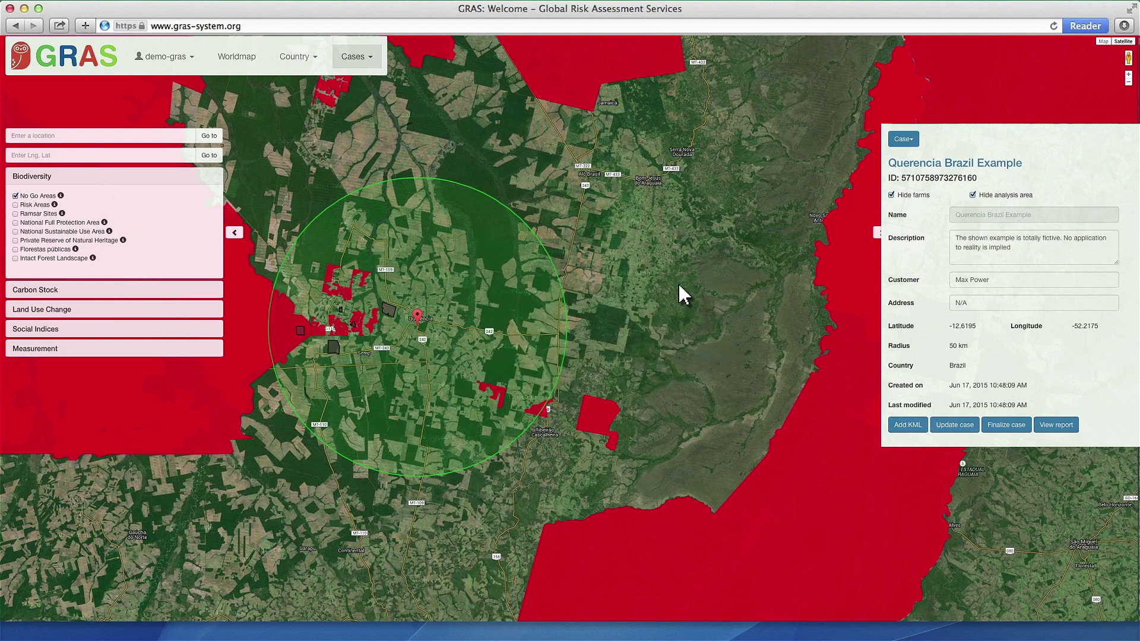
Step: Hide the No Go Areas and Risk Areas overlays and collapse the Biodiversity section
click(15, 196)
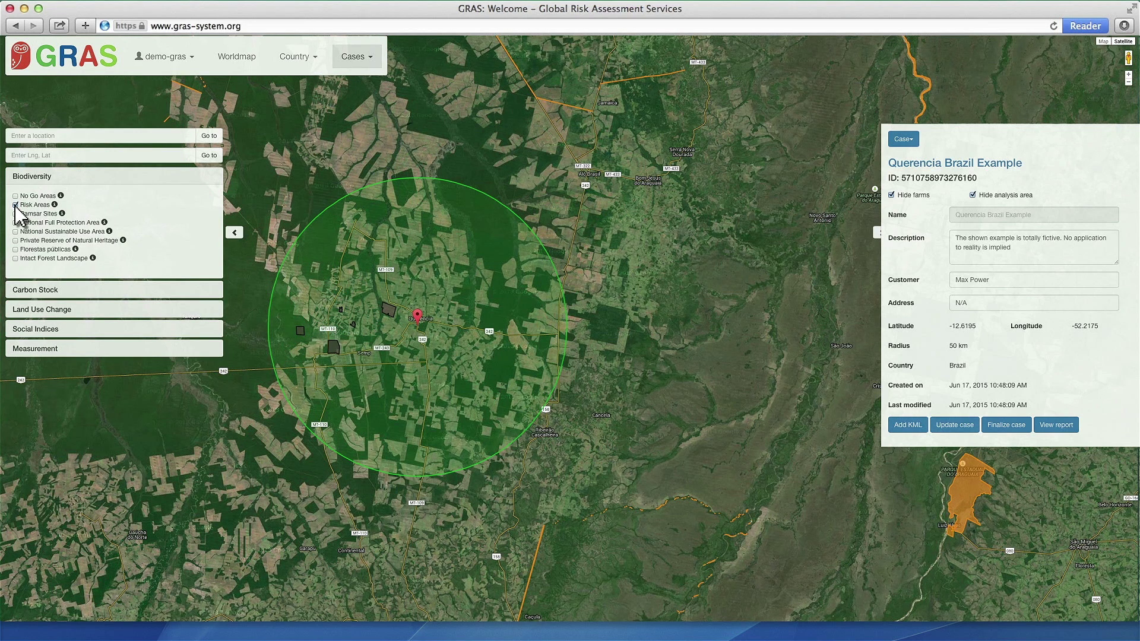
click(15, 204)
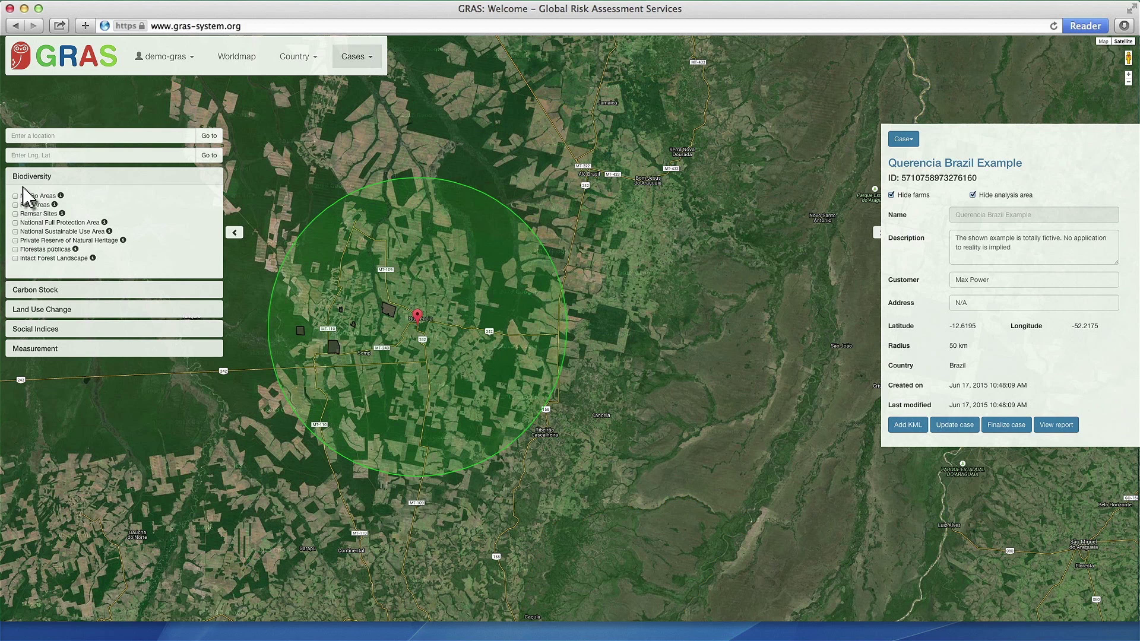
click(29, 178)
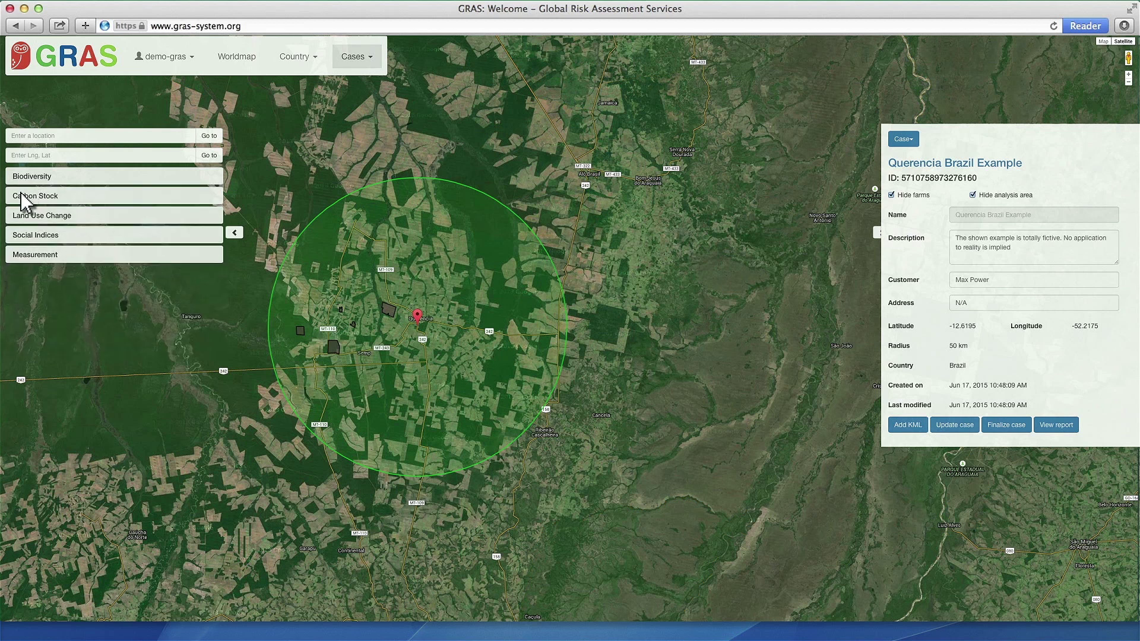
Step: Check the case area's organic carbon (65–193 t/ha), then hide and collapse the Carbon Stock layers
click(22, 202)
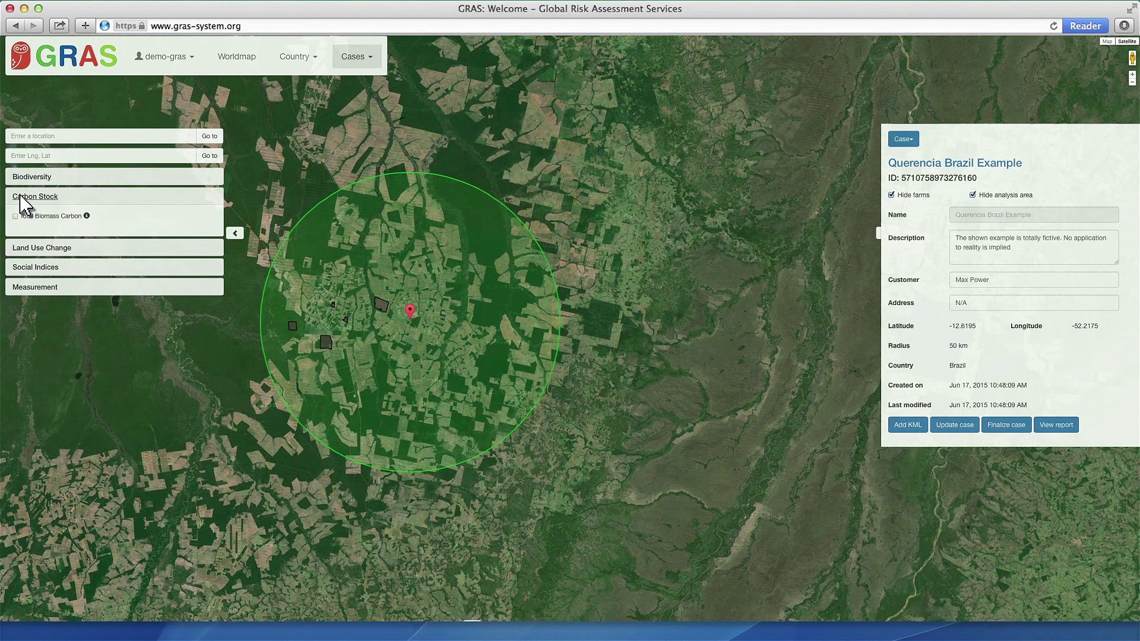
click(16, 217)
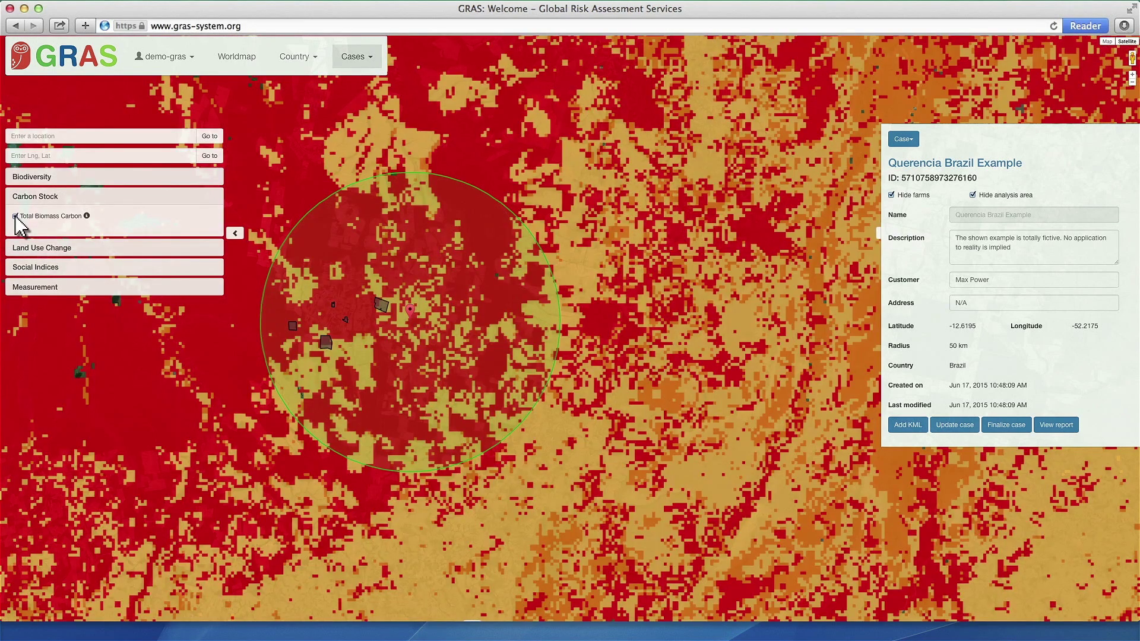
click(423, 223)
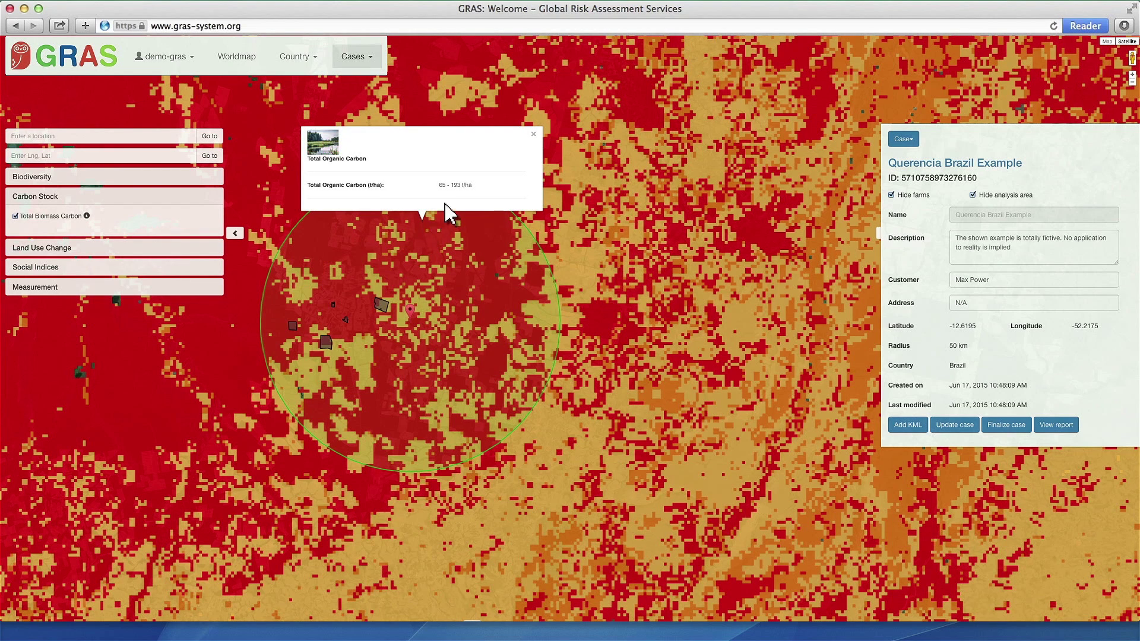
click(533, 134)
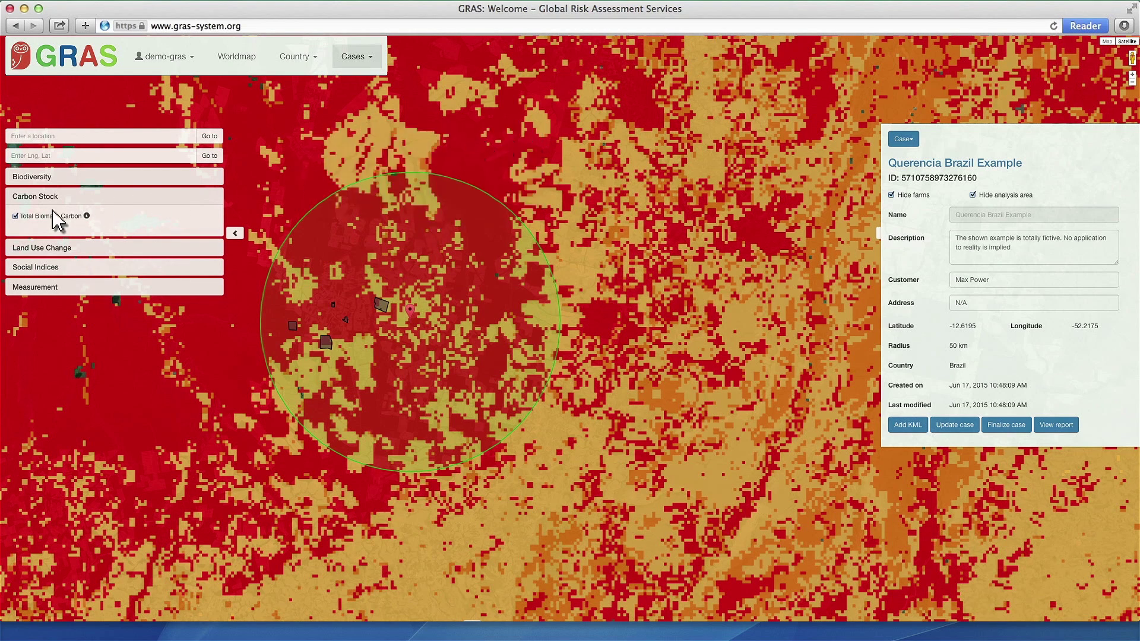
click(15, 216)
click(28, 197)
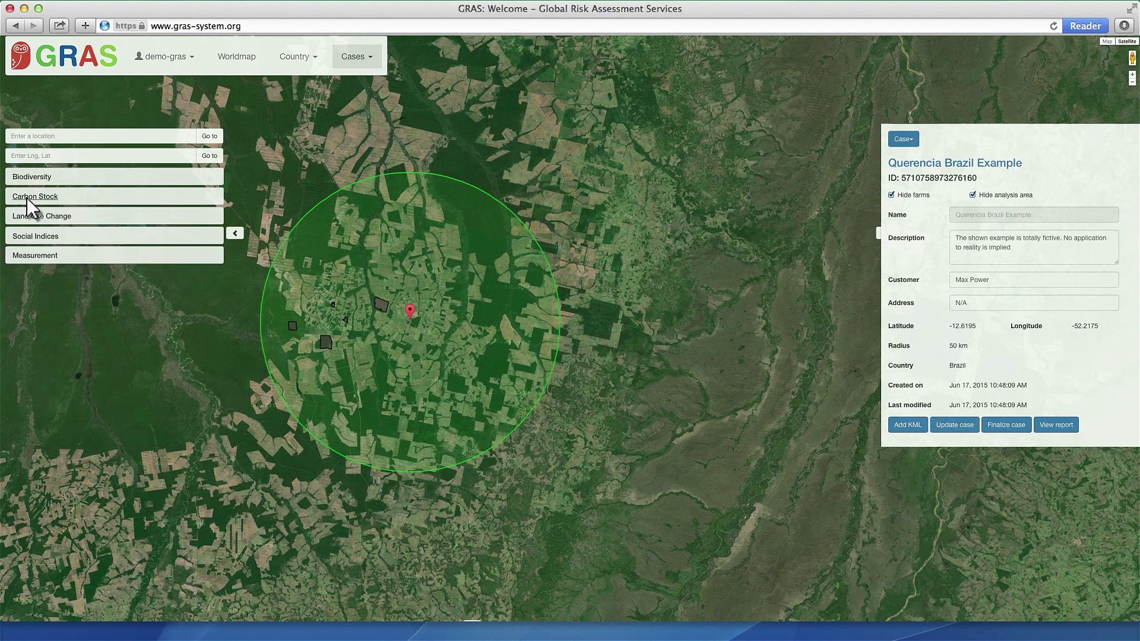
Step: Check Brazil's GRAS Social Factor (0.31), then hide it and collapse Social Indices
click(27, 236)
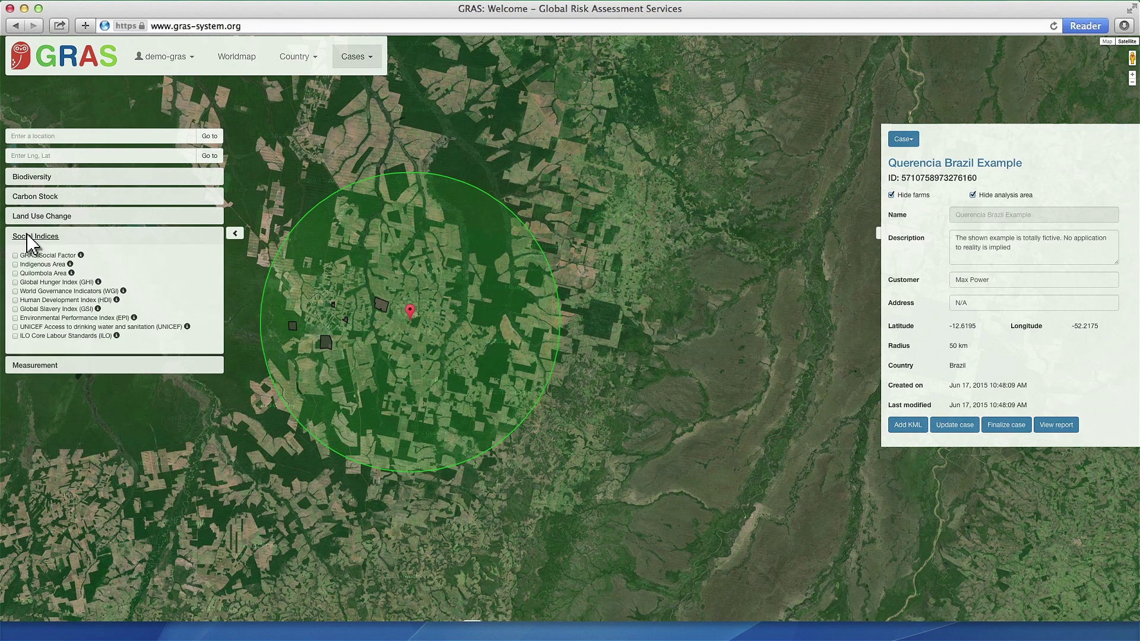
click(15, 255)
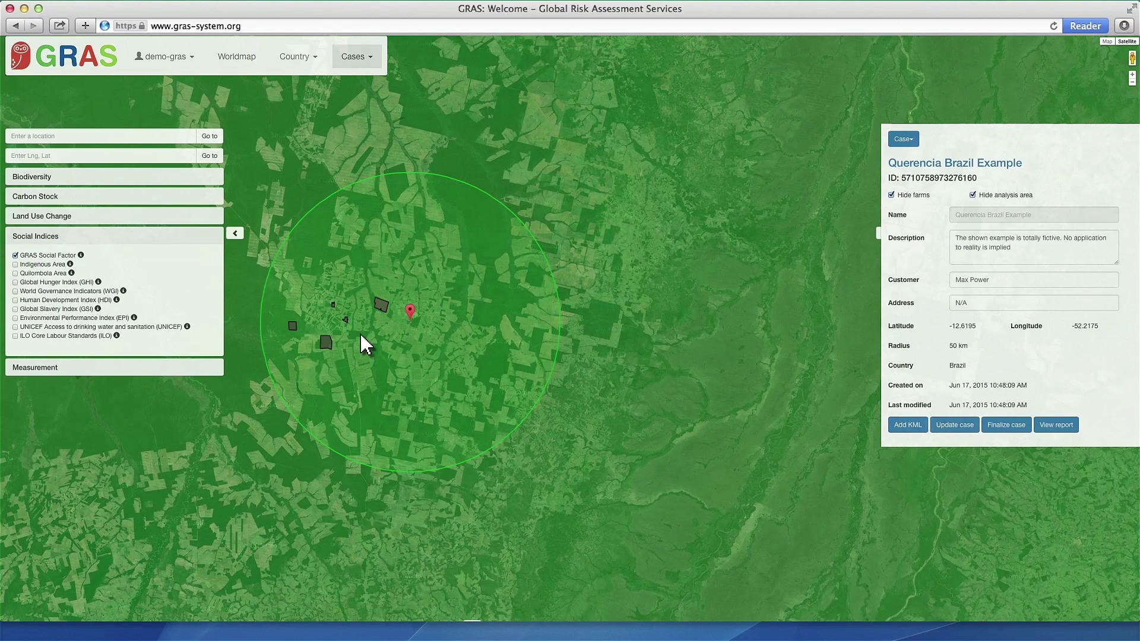
click(440, 352)
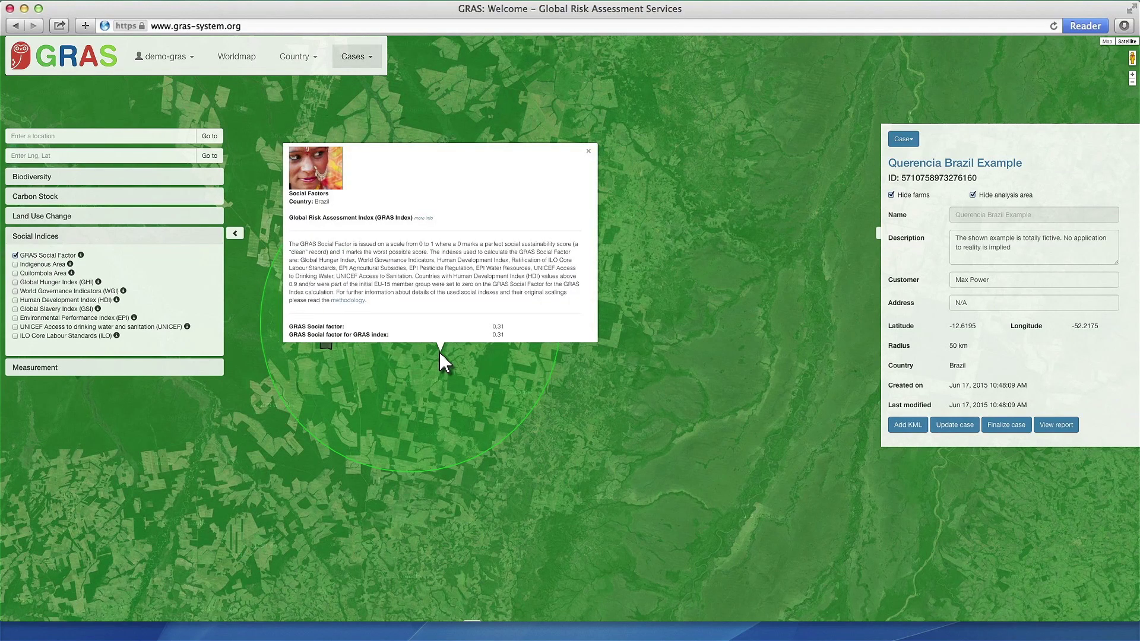
click(589, 151)
click(15, 255)
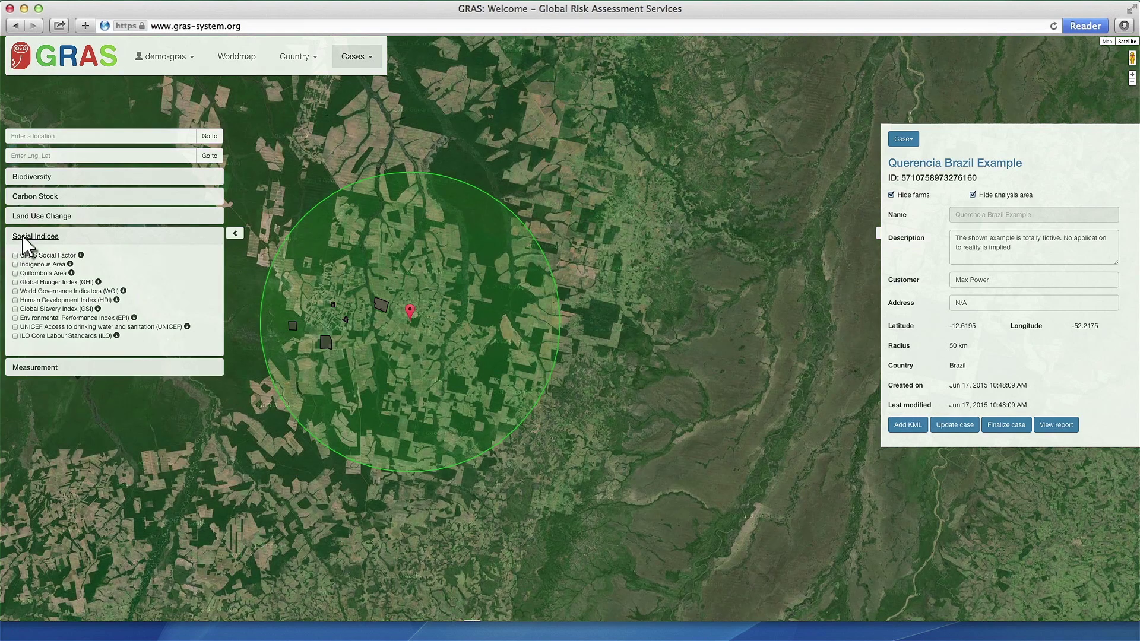
click(27, 237)
Step: Show the Land Use Change Map around the case and enable point-of-interest picking
click(35, 220)
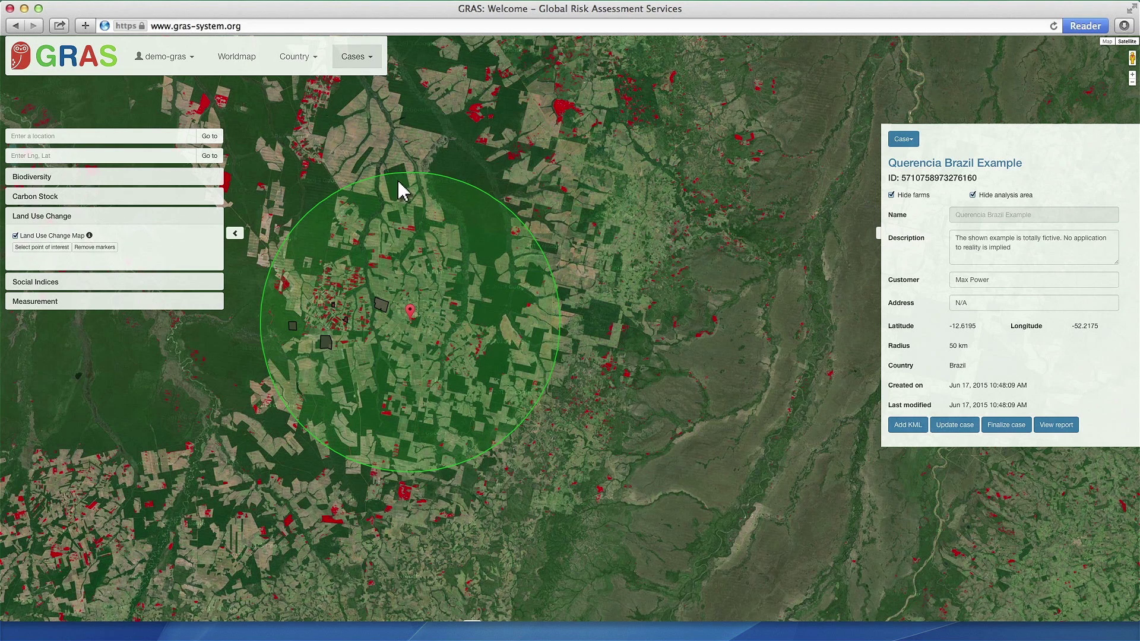
click(1133, 76)
click(1132, 76)
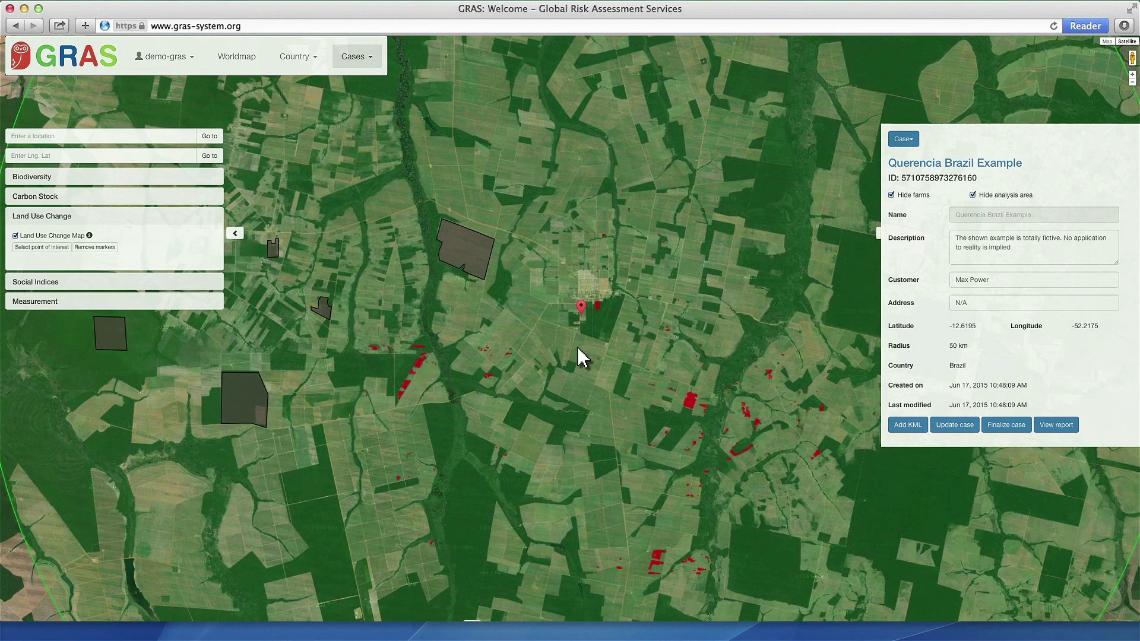
mouse_move(564, 354)
mouse_down()
mouse_move(458, 345)
mouse_move(653, 340)
mouse_move(785, 359)
mouse_up()
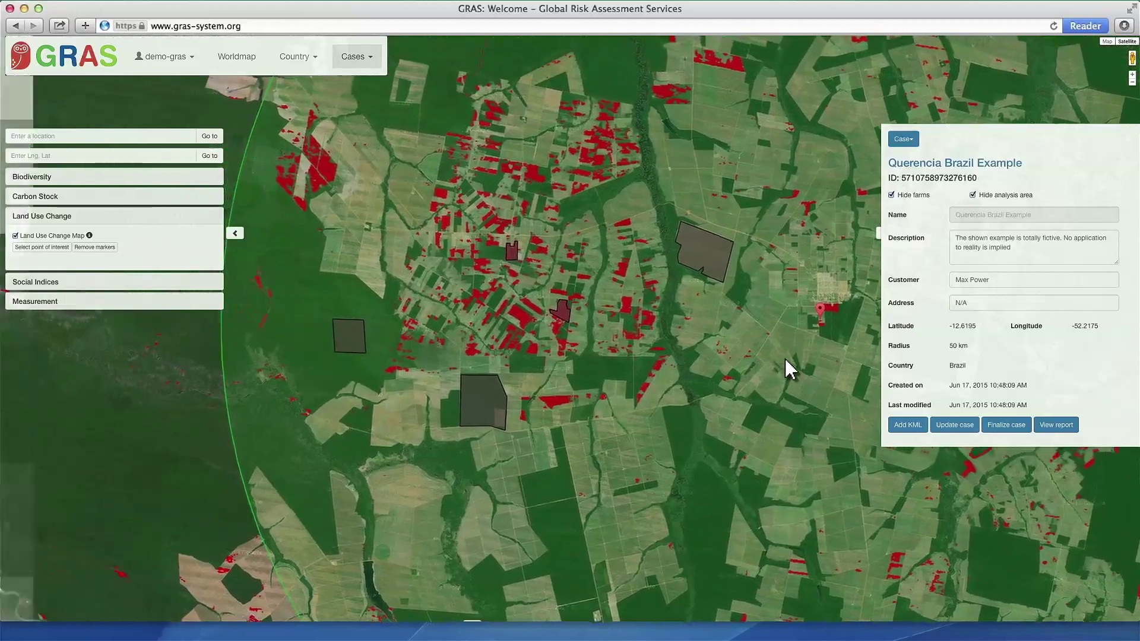
click(45, 248)
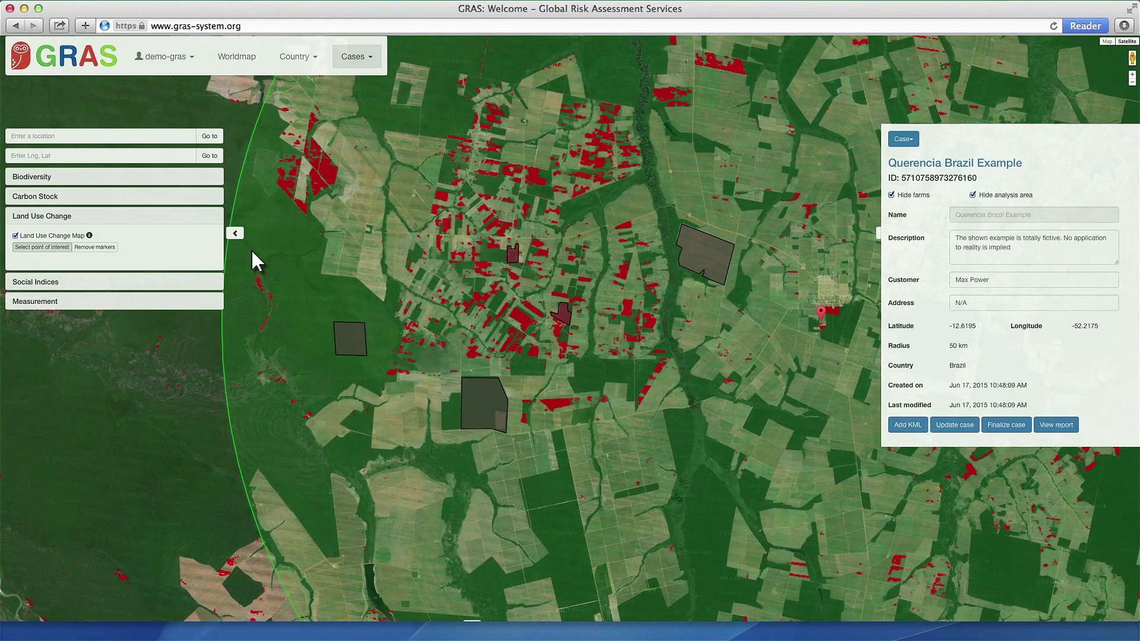
Step: Chart the EVI time series for a point on one farm plot, then redraw it for another plot
click(514, 256)
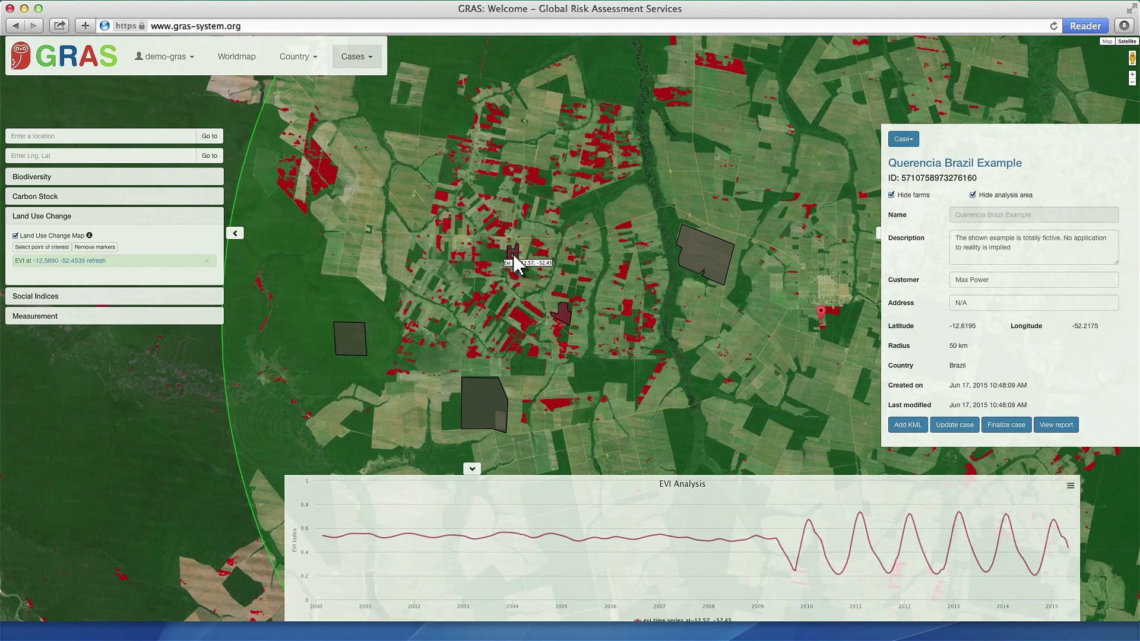
mouse_move(383, 505)
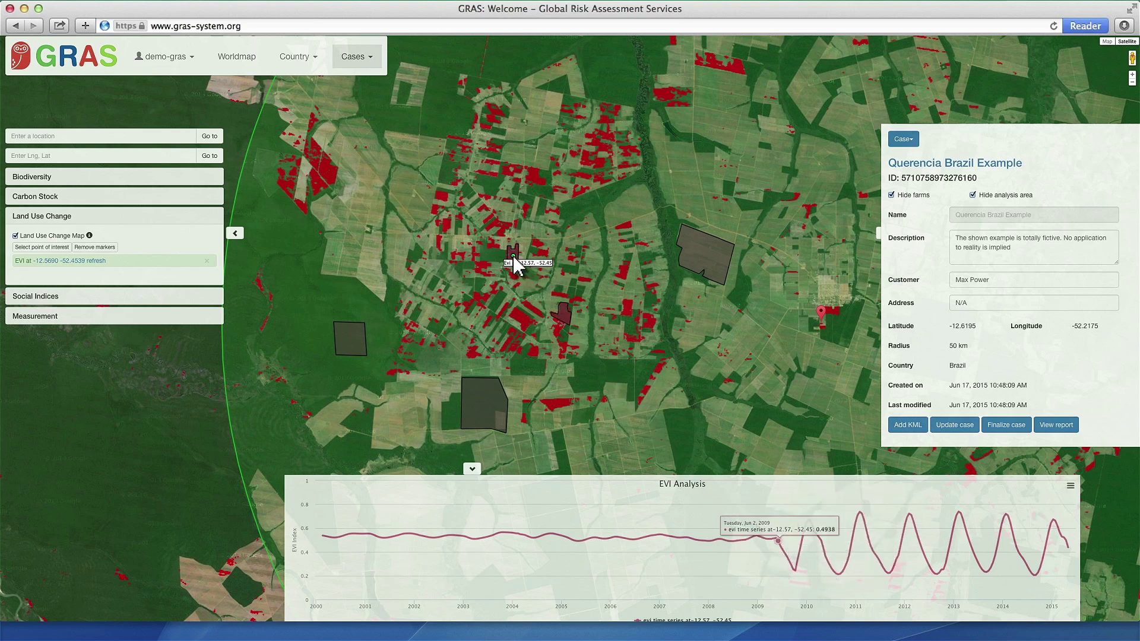
click(557, 331)
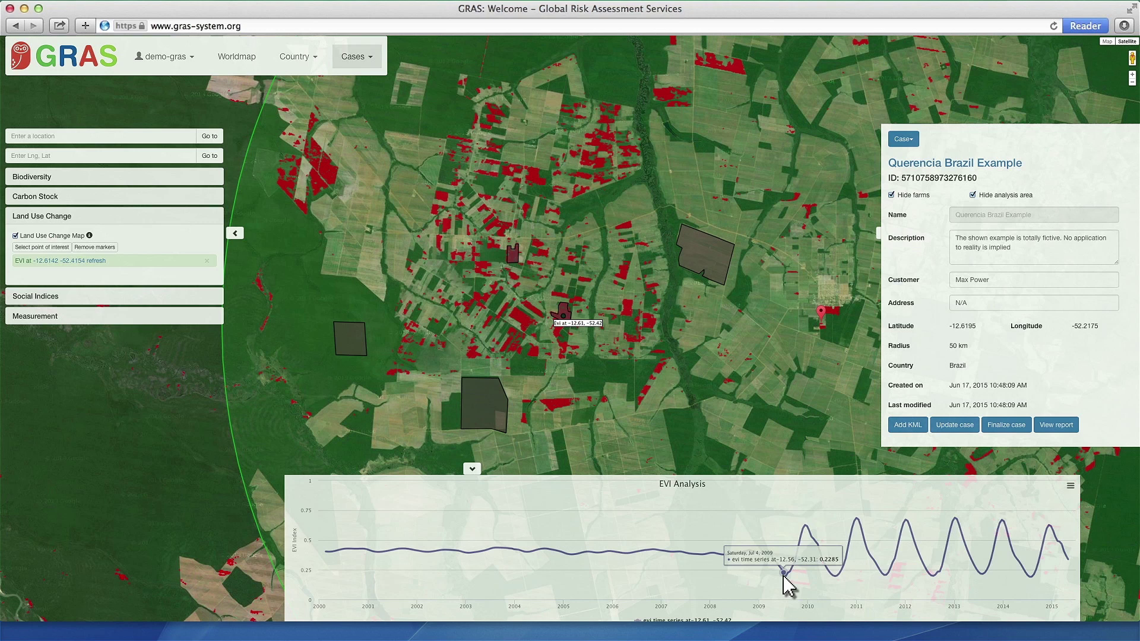
Step: Compare EVI curves in the large lower polygon, just below it, and the small left polygon, then remove the point
drag(564, 316, 705, 255)
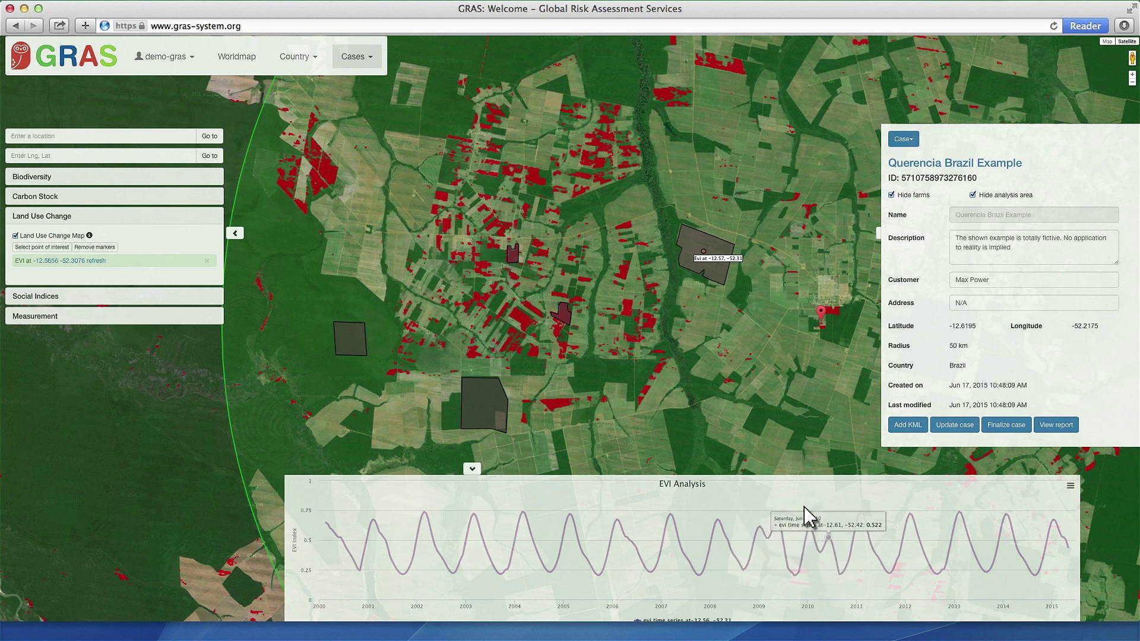
click(481, 409)
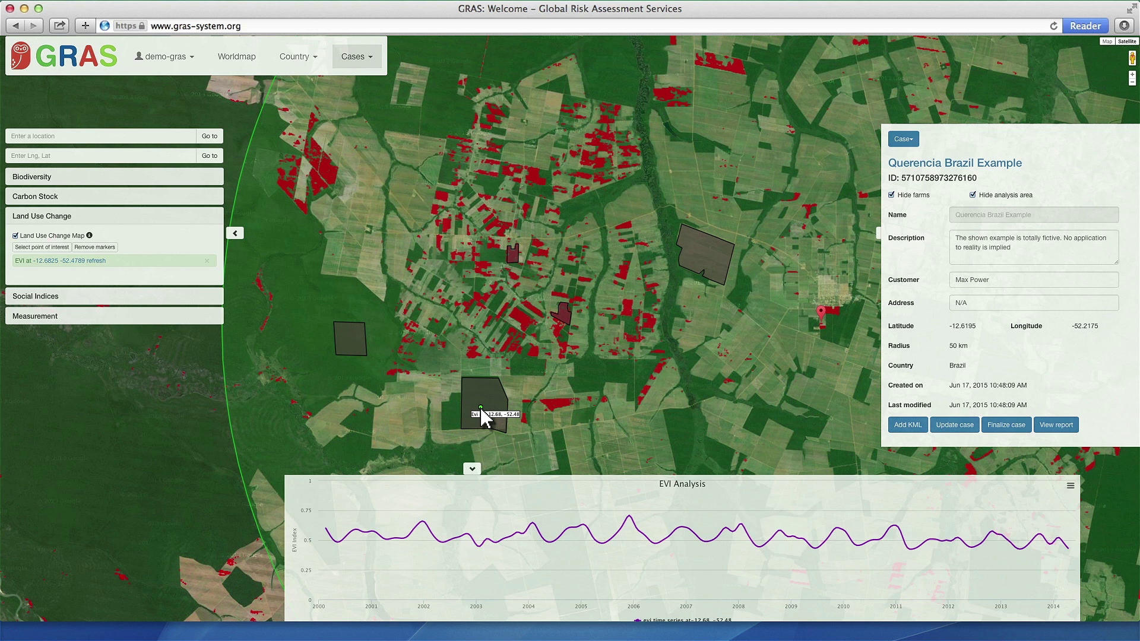
click(499, 421)
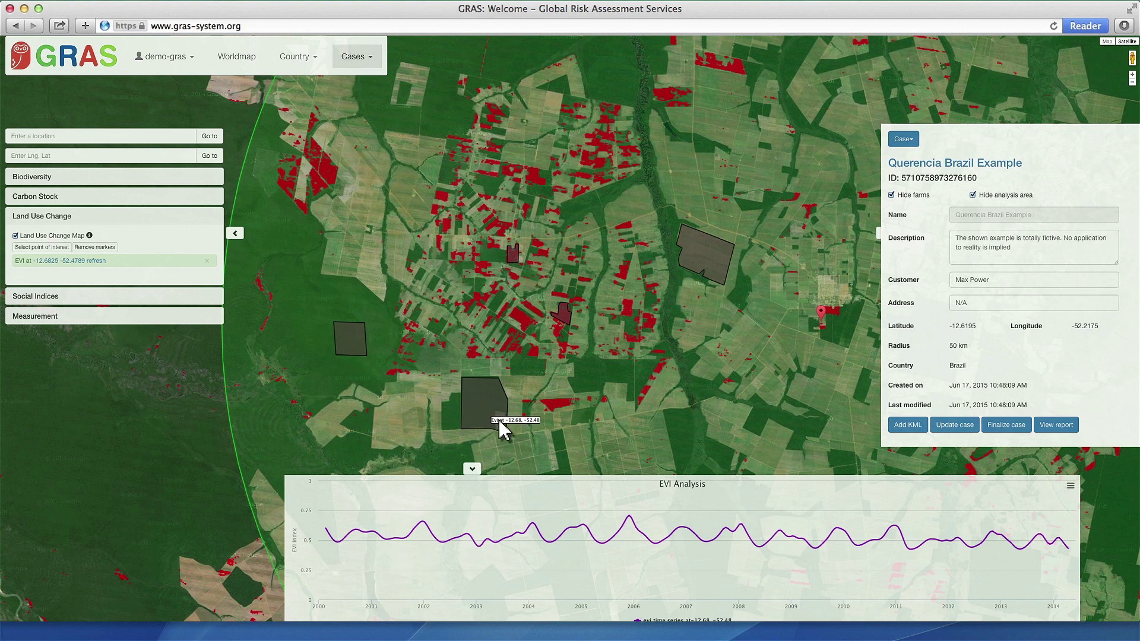
click(346, 340)
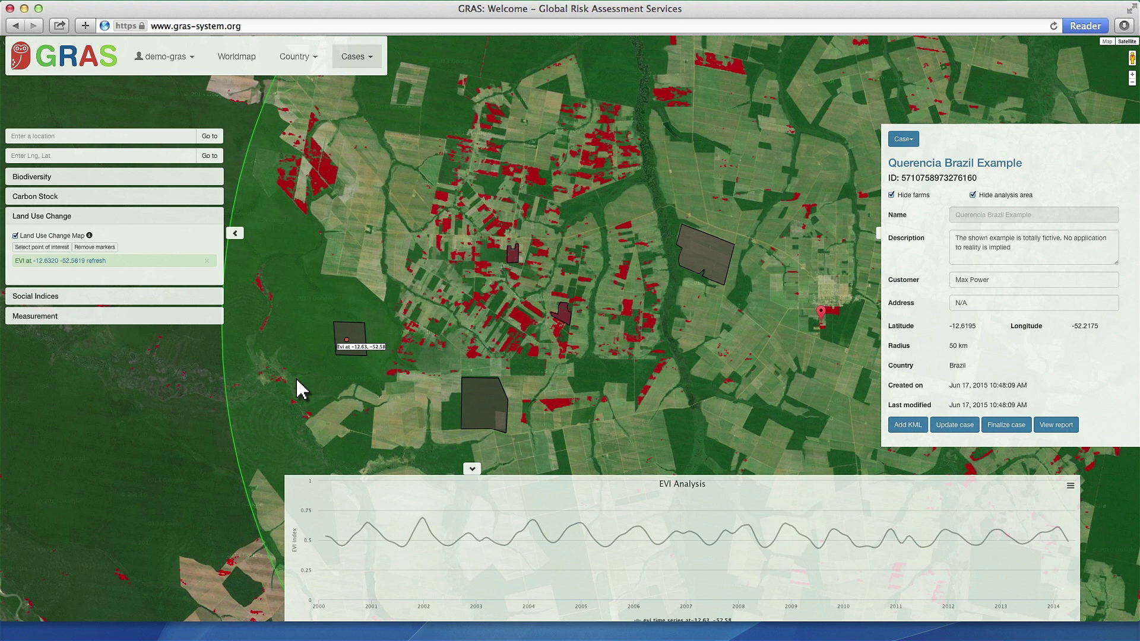
click(208, 262)
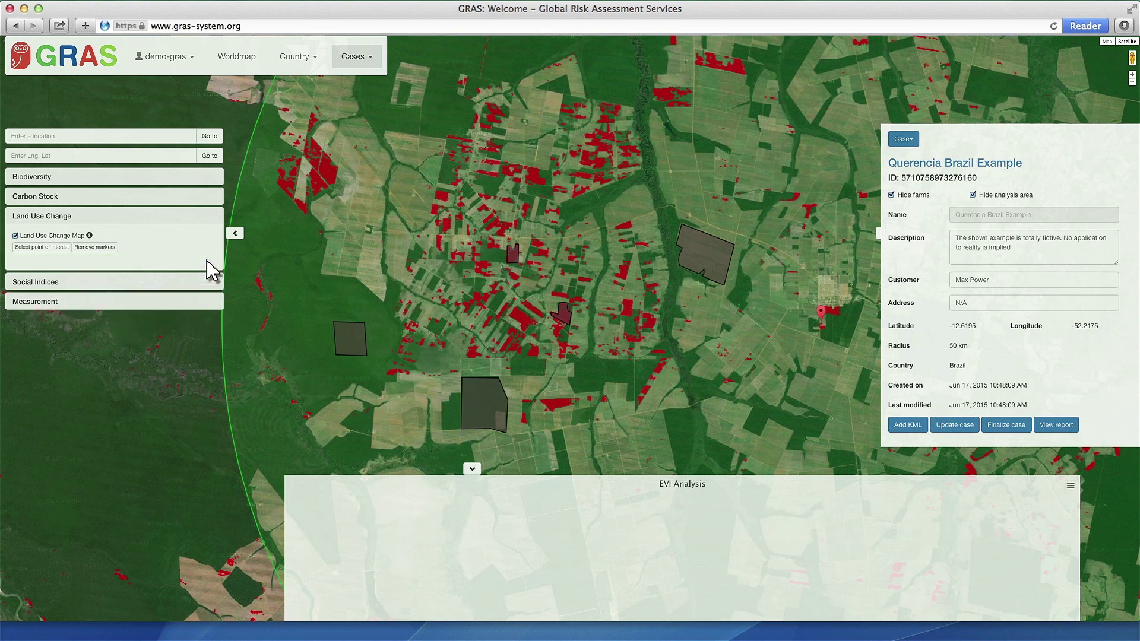
Step: Turn off the Land Use Change Map overlay and collapse the Land Use Change and EVI Analysis panels
click(16, 235)
click(22, 217)
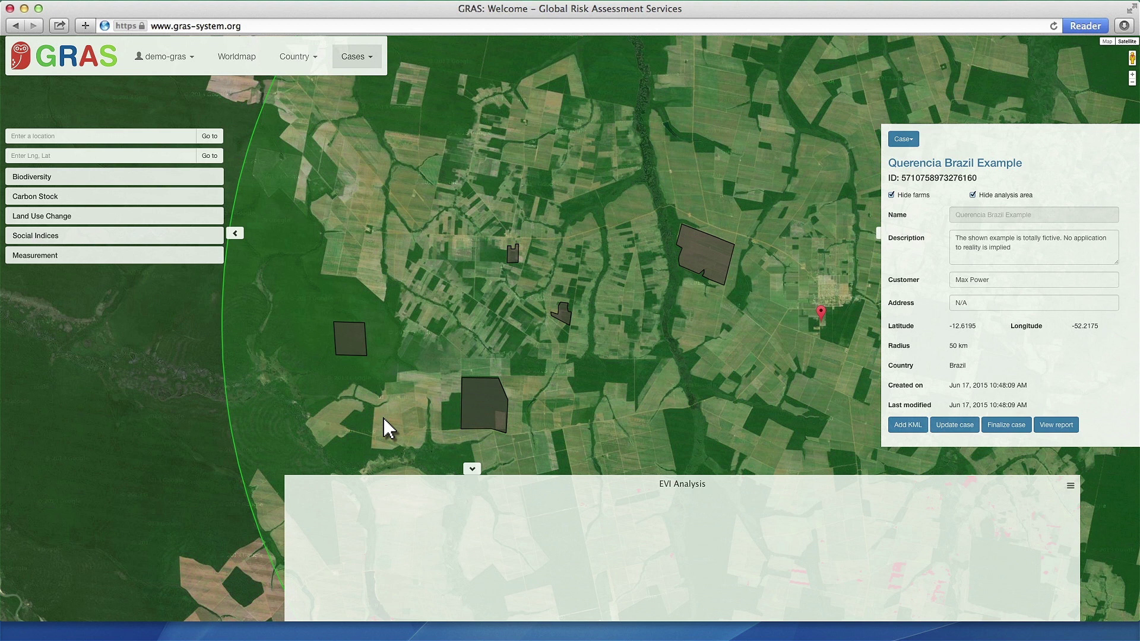
click(472, 470)
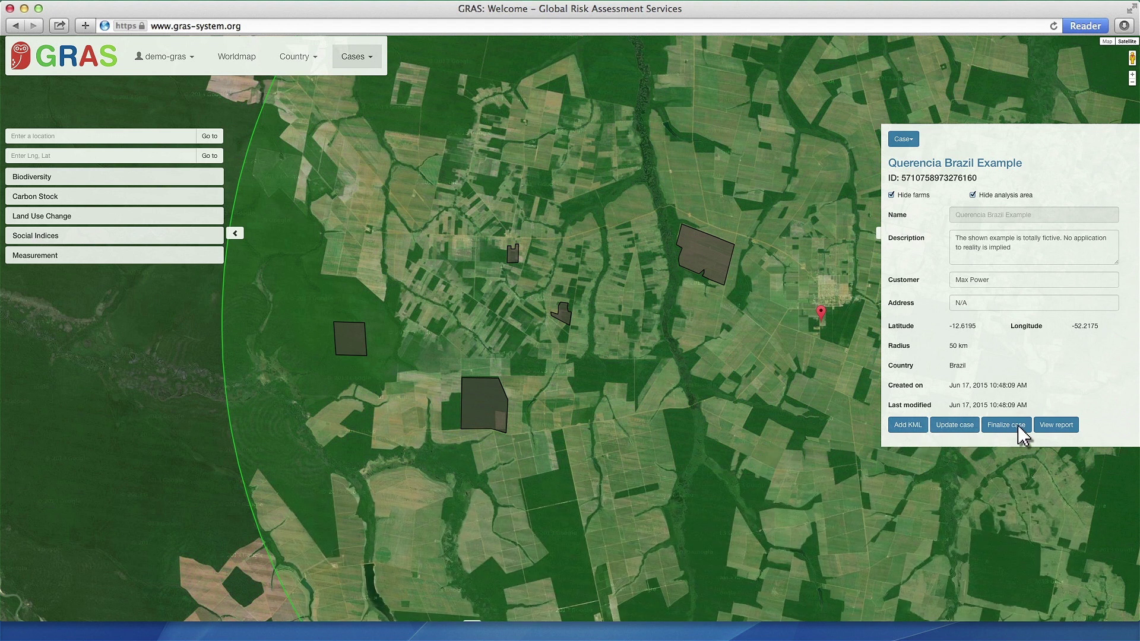
Step: Open the Querencia Brazil Example report and read down to its 0.16 GRAS Index and low risk rating
click(1056, 425)
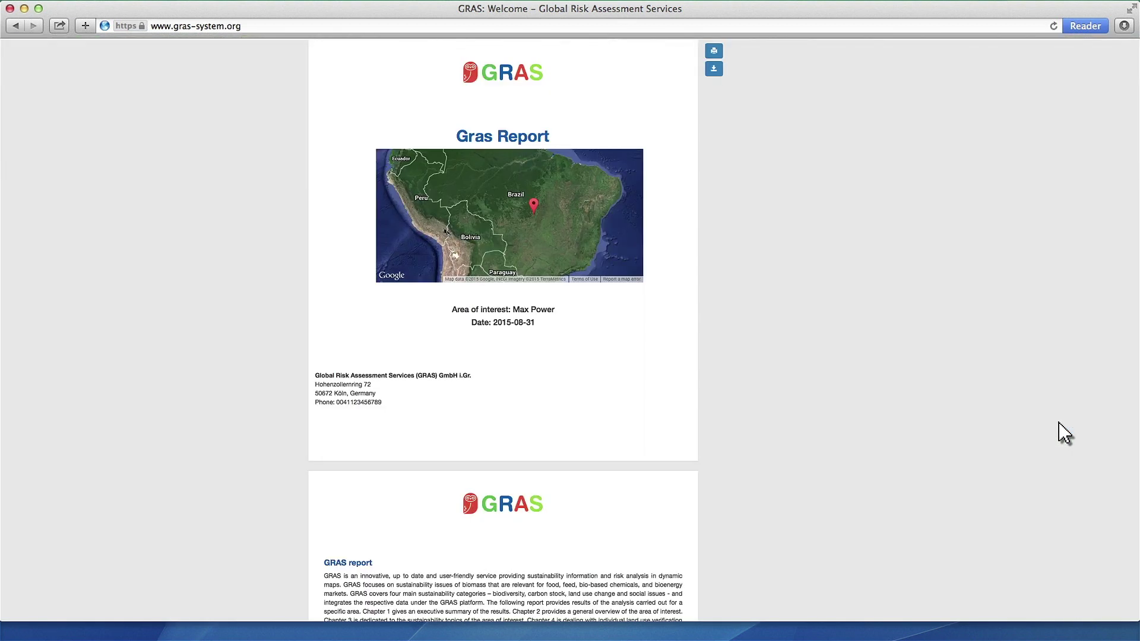
scroll(1055, 429, down, 4)
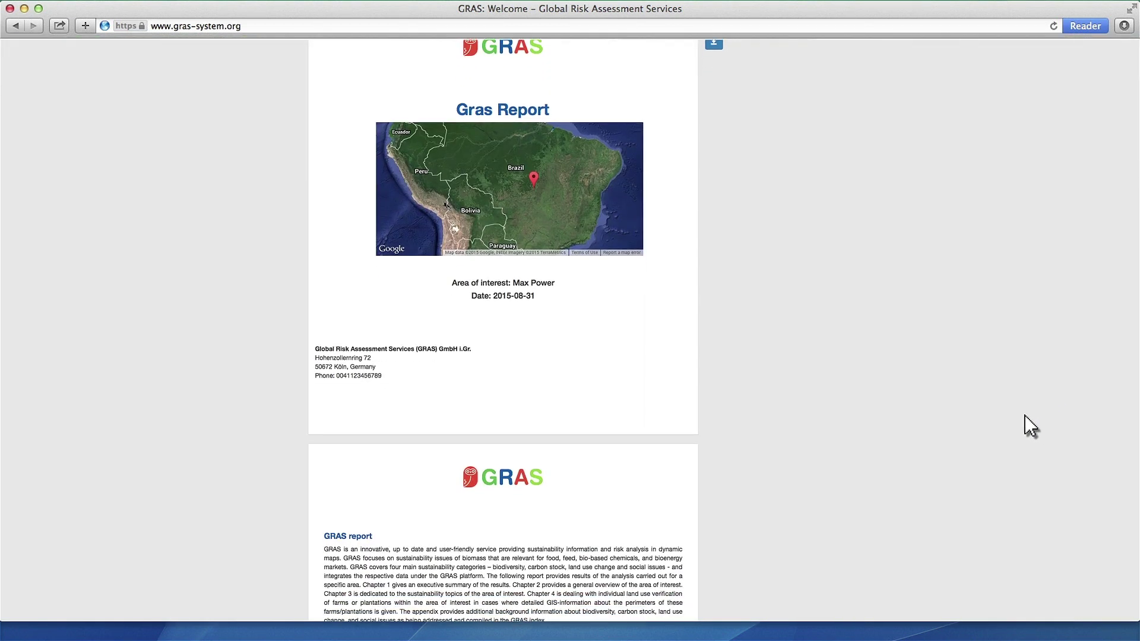
scroll(994, 419, down, 10)
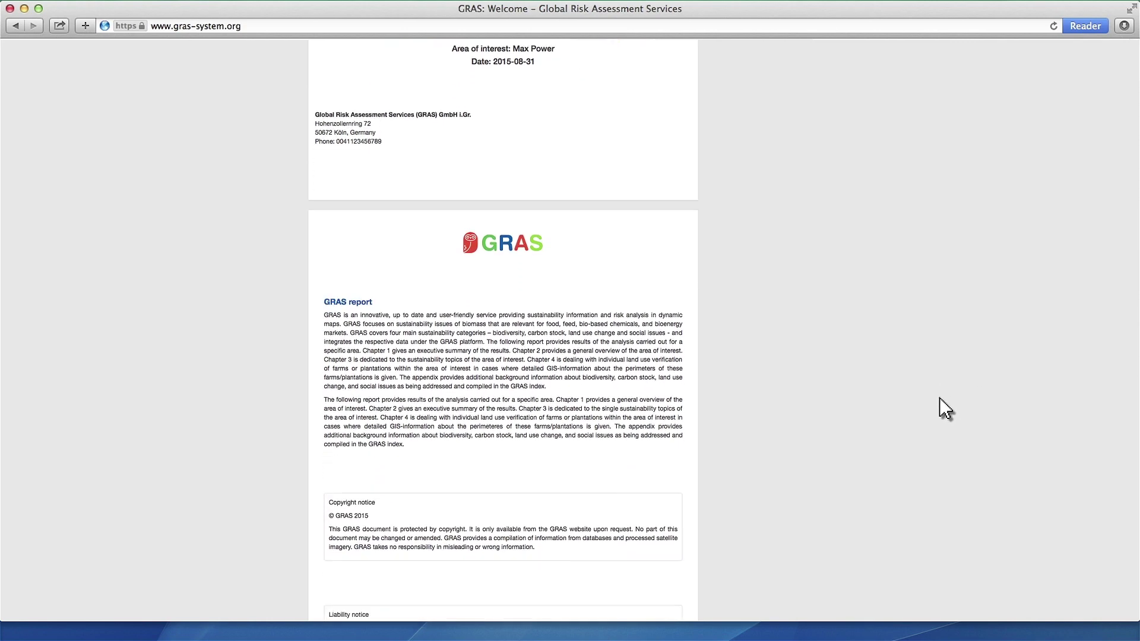
scroll(883, 386, down, 15)
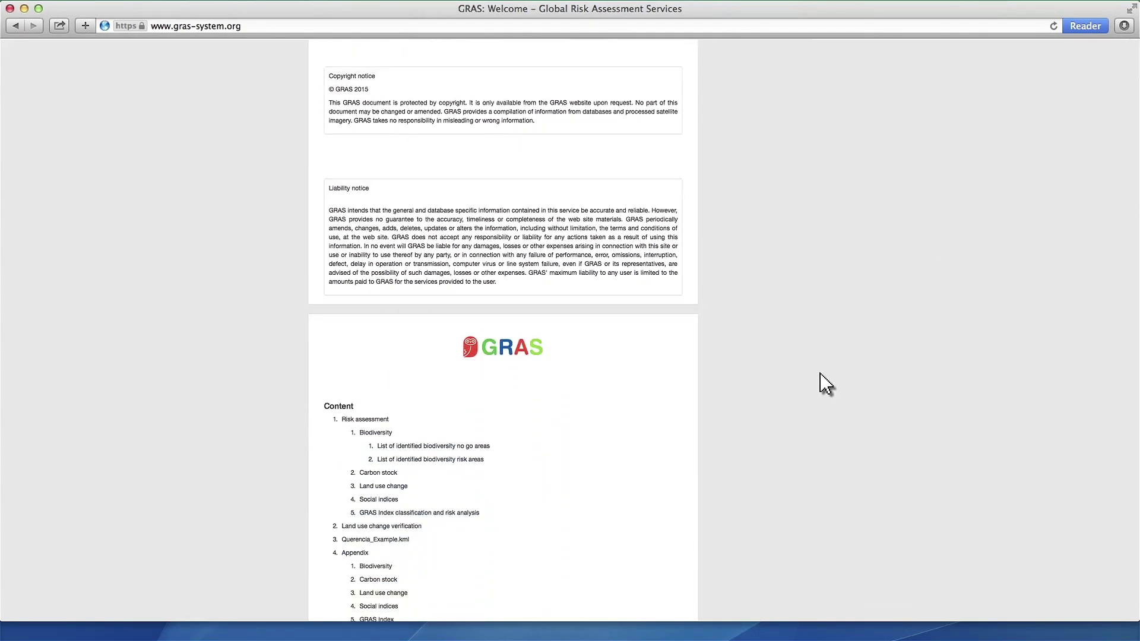
scroll(753, 358, down, 18)
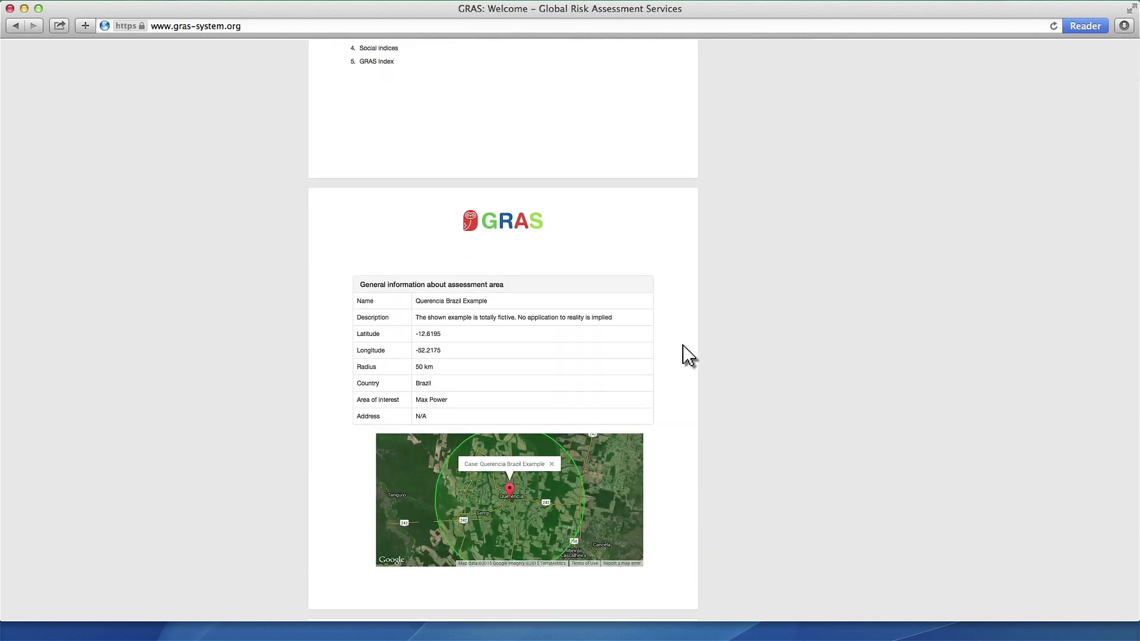
scroll(613, 332, down, 20)
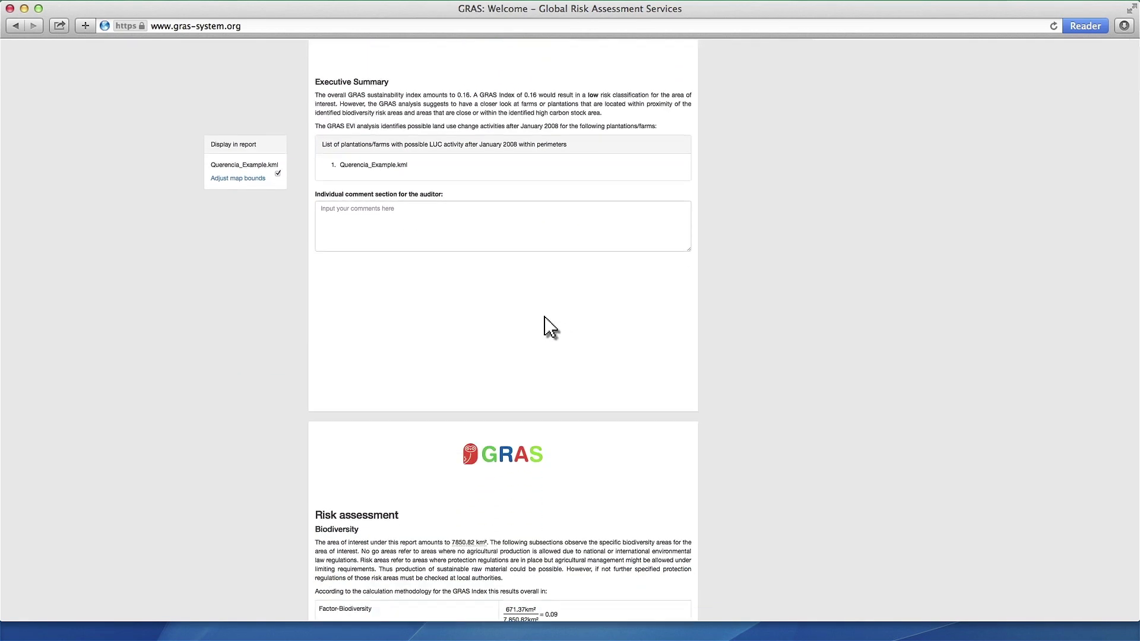
scroll(481, 304, down, 19)
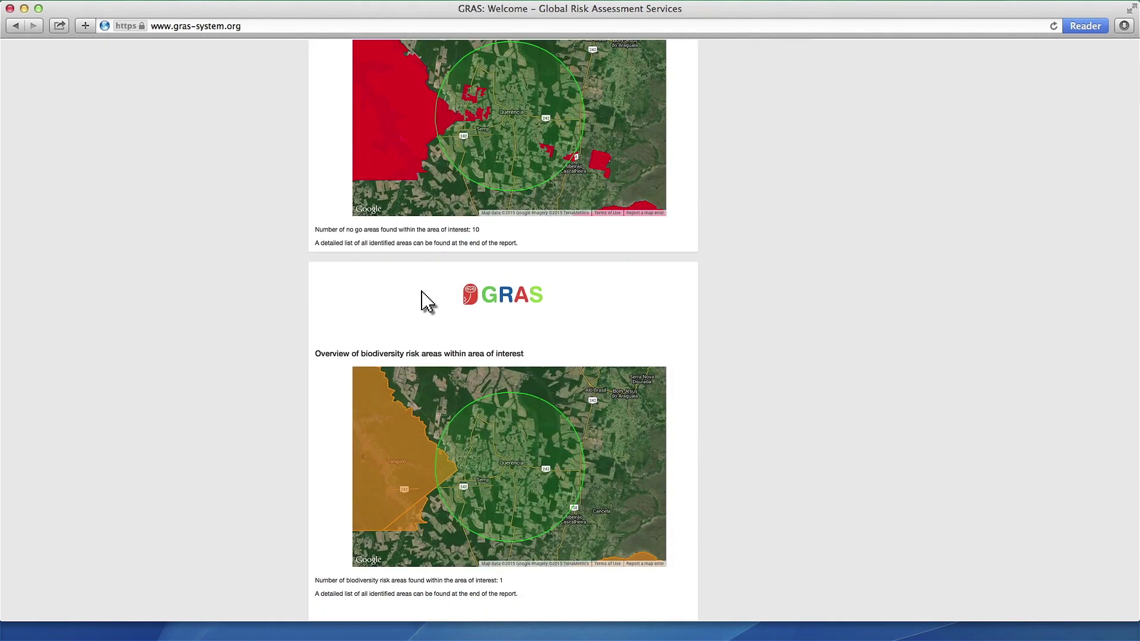
scroll(373, 285, down, 17)
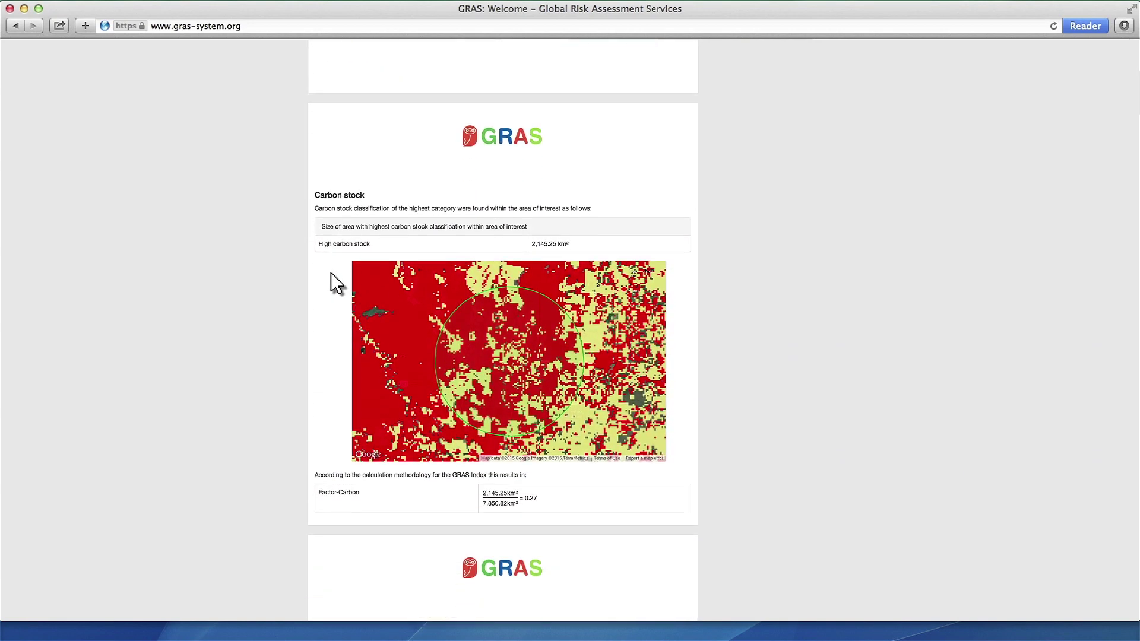
scroll(306, 276, down, 13)
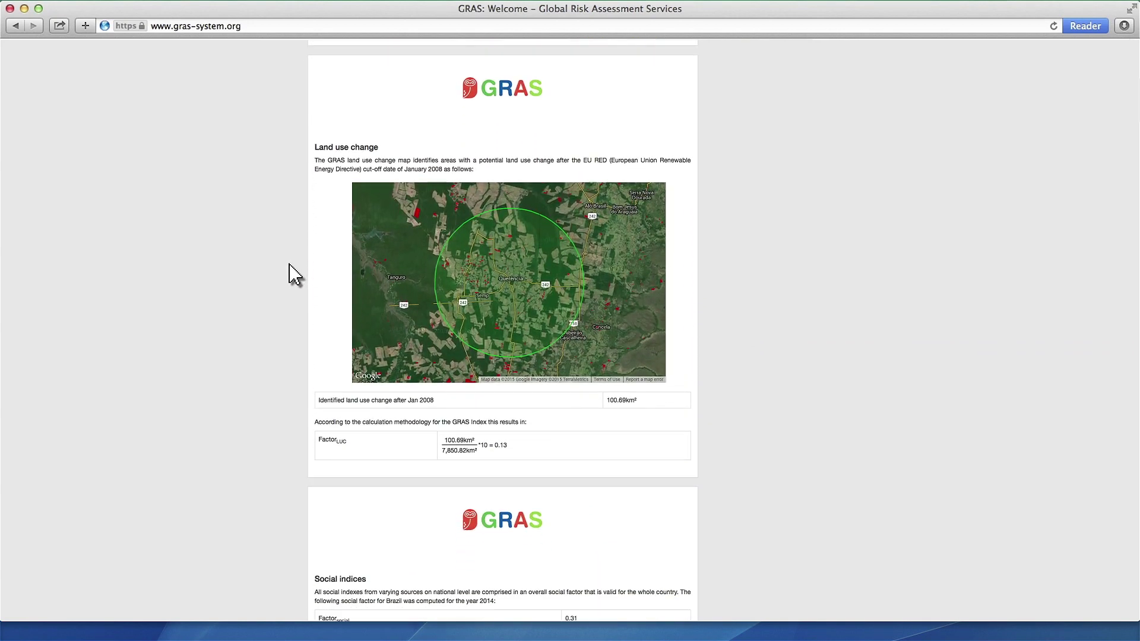
scroll(289, 267, down, 7)
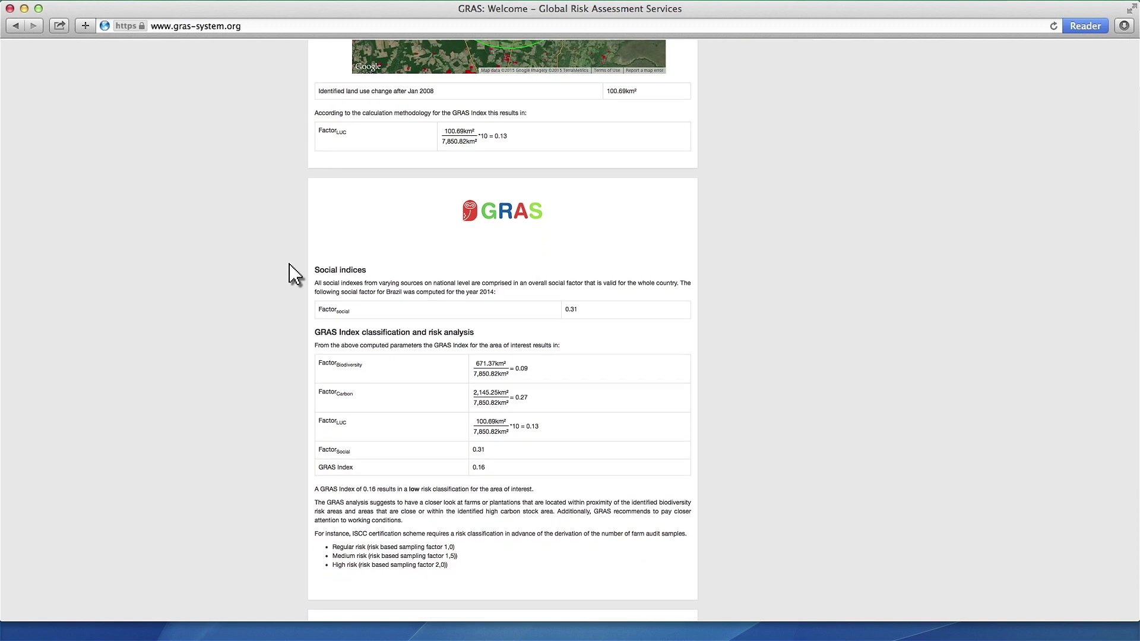
scroll(317, 272, down, 1)
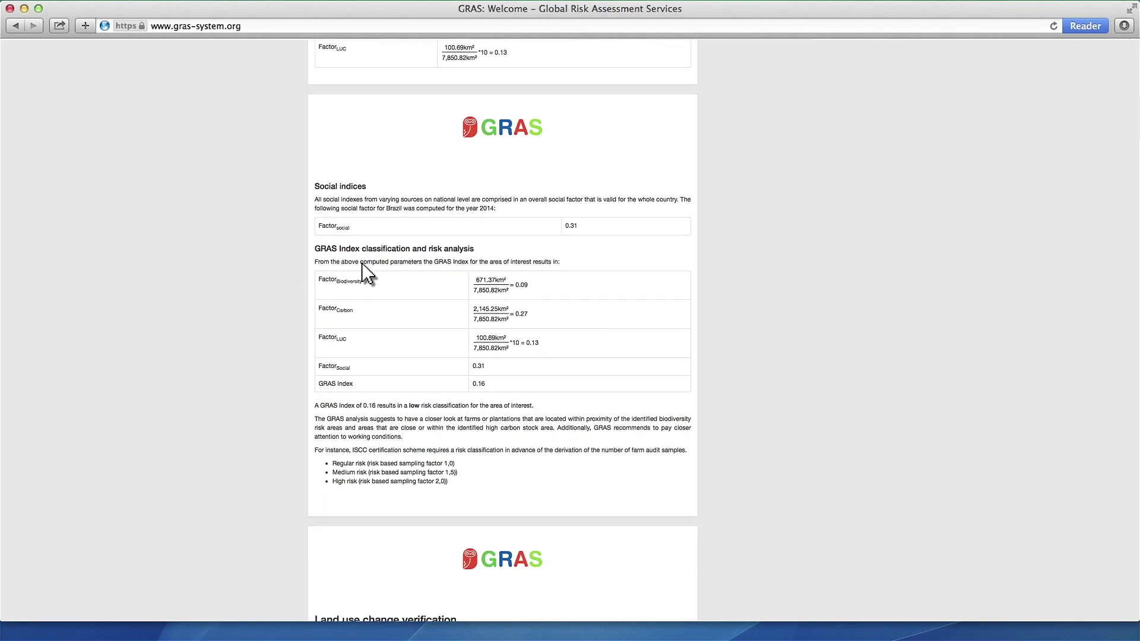